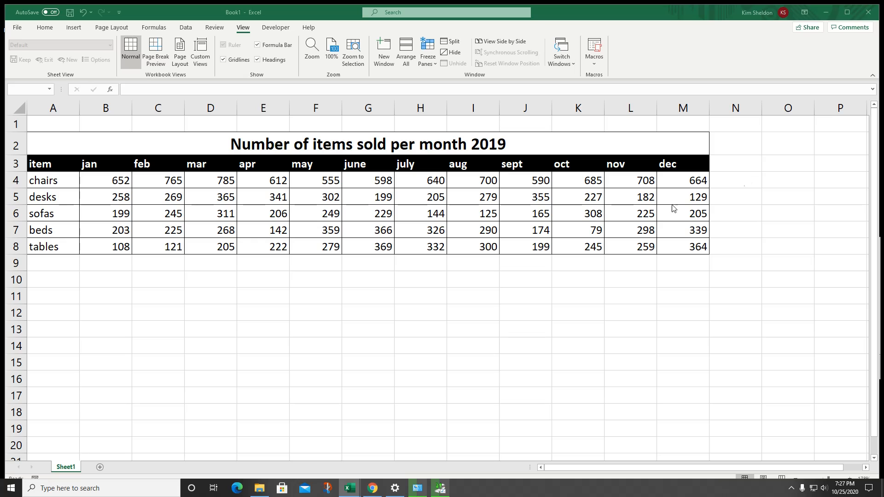
Step: Insert a line sparkline in cell N4 for the chairs row, using the data range B4:M4
left_click(742, 179)
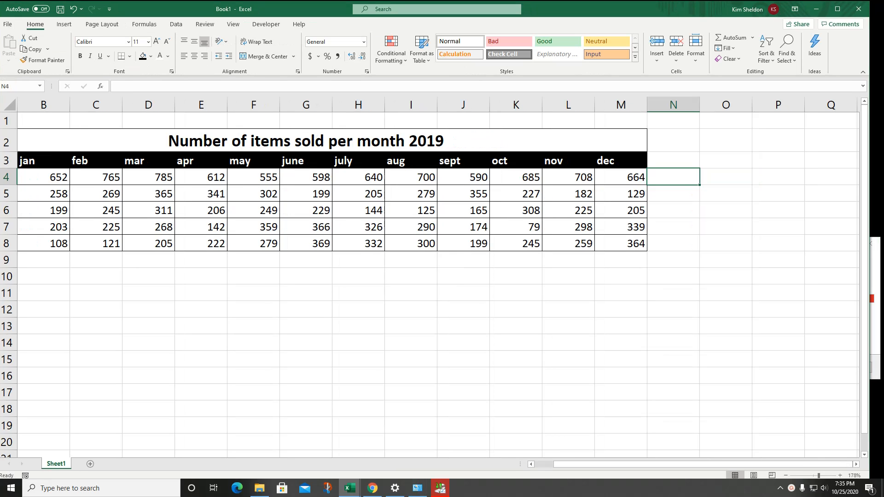
left_click(67, 25)
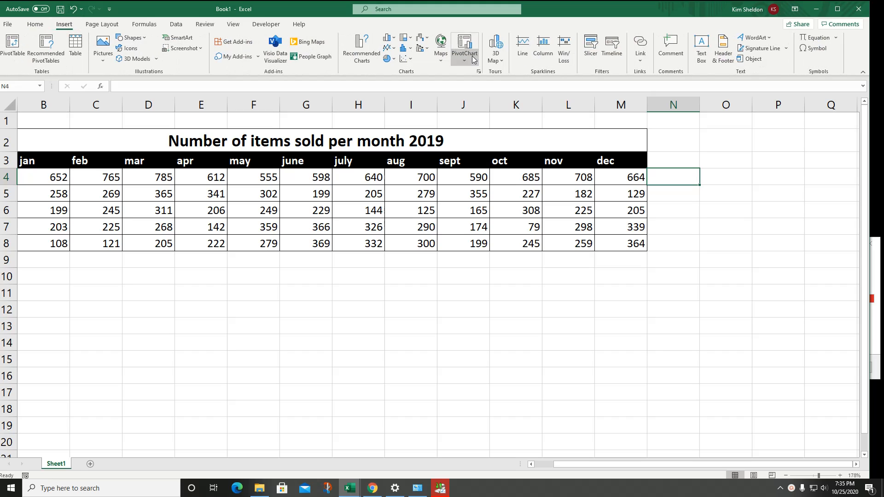
left_click(524, 48)
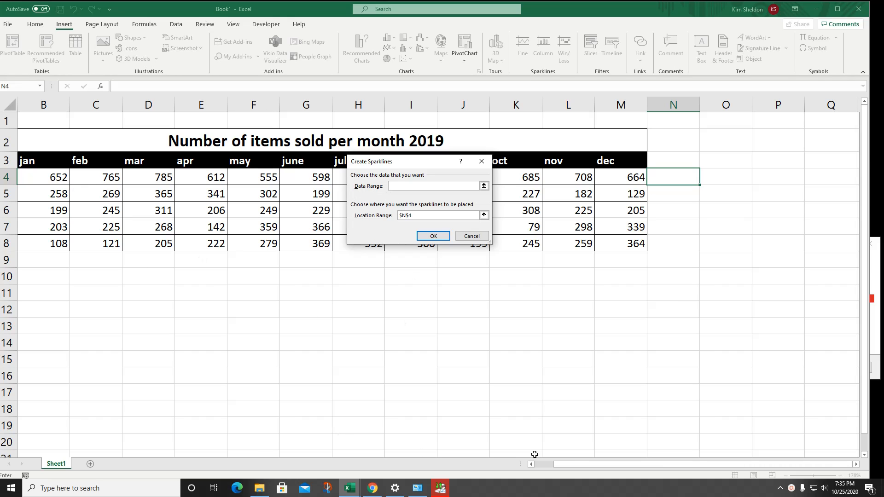
left_click_drag(568, 468, 542, 467)
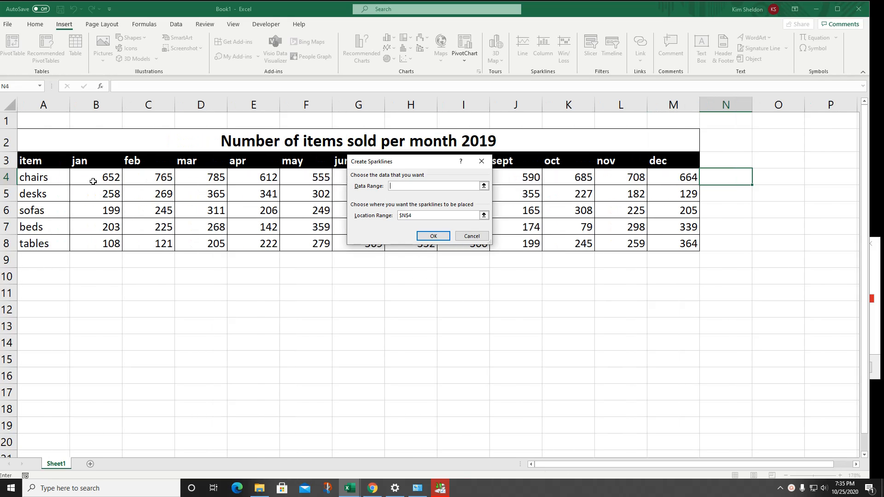
left_click_drag(93, 181, 686, 181)
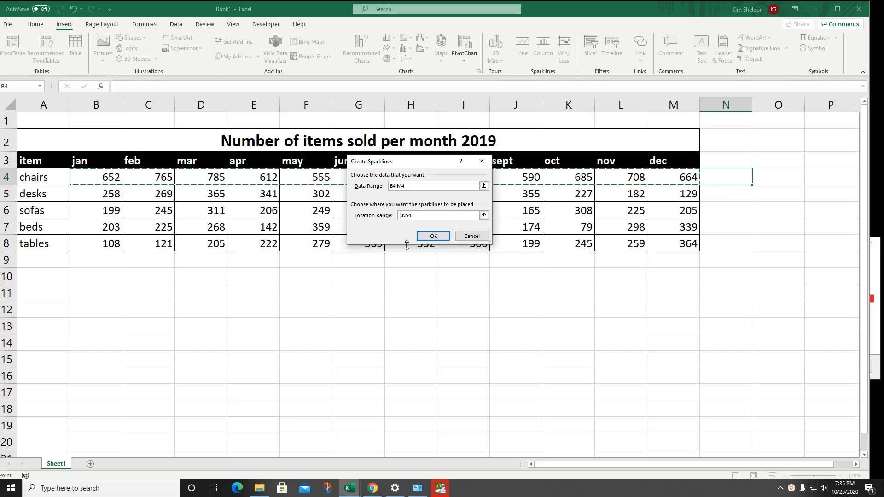
left_click(435, 235)
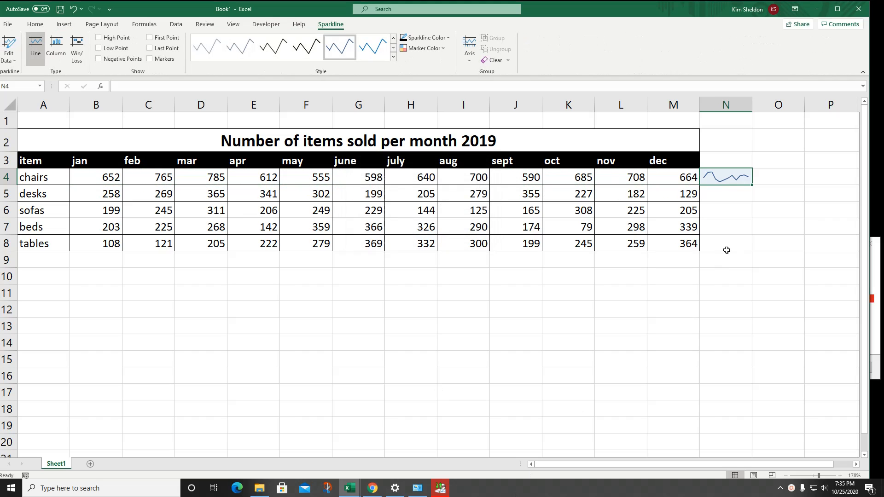
left_click(729, 193)
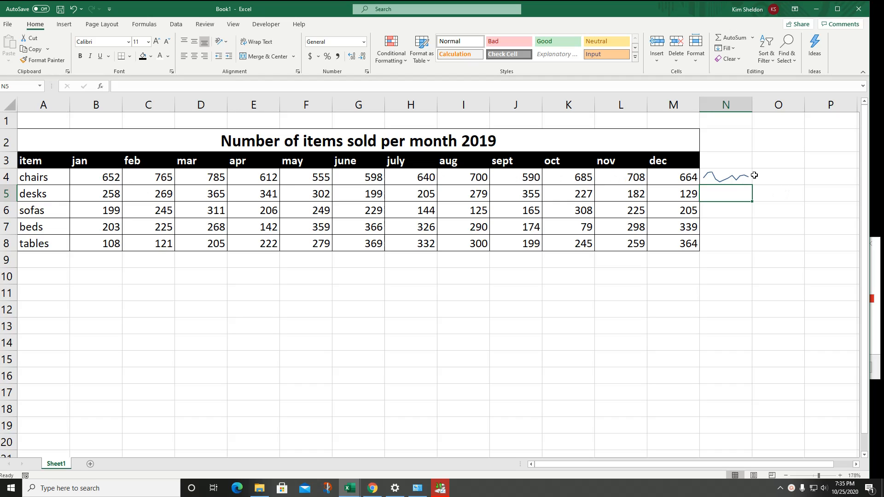
Step: Apply the blue-line style with red markers to the chairs sparkline in N4 and fill it down through N8
left_click(732, 175)
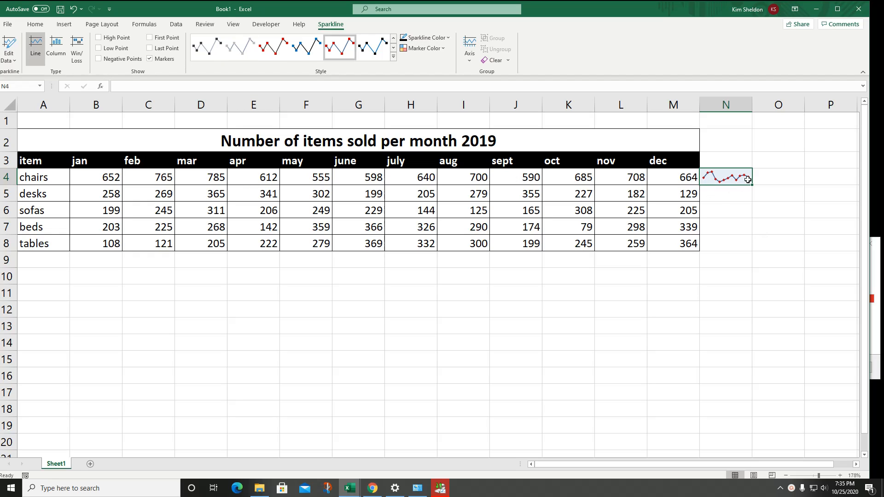
left_click(734, 199)
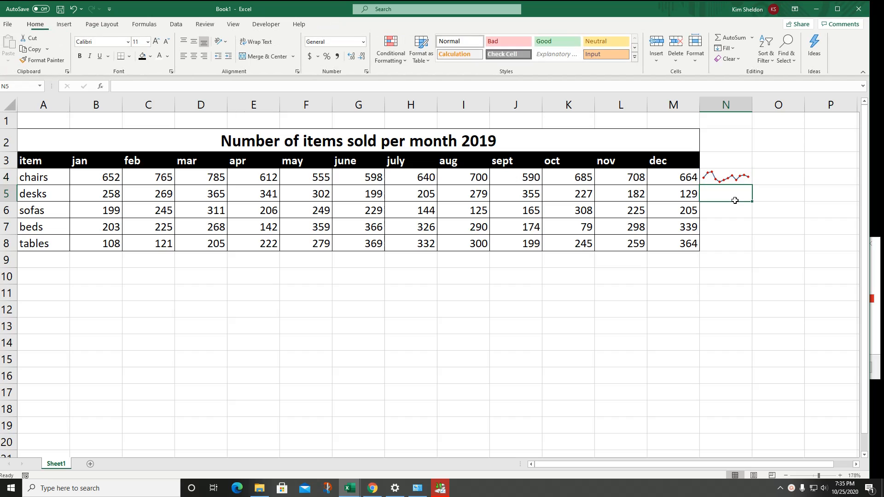
left_click(733, 178)
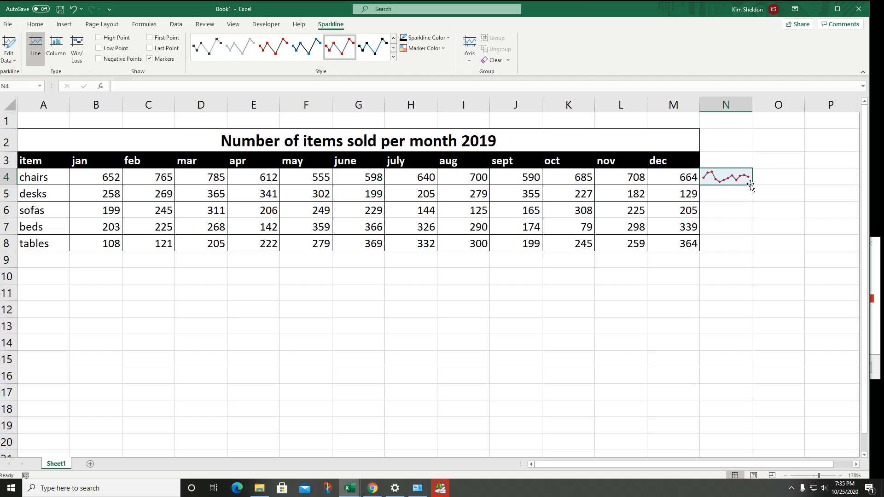
left_click_drag(752, 185, 718, 247)
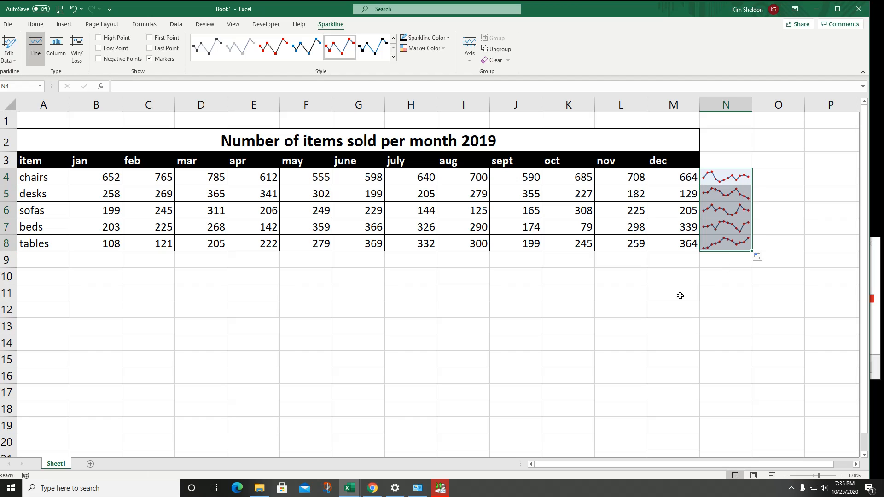
left_click(650, 266)
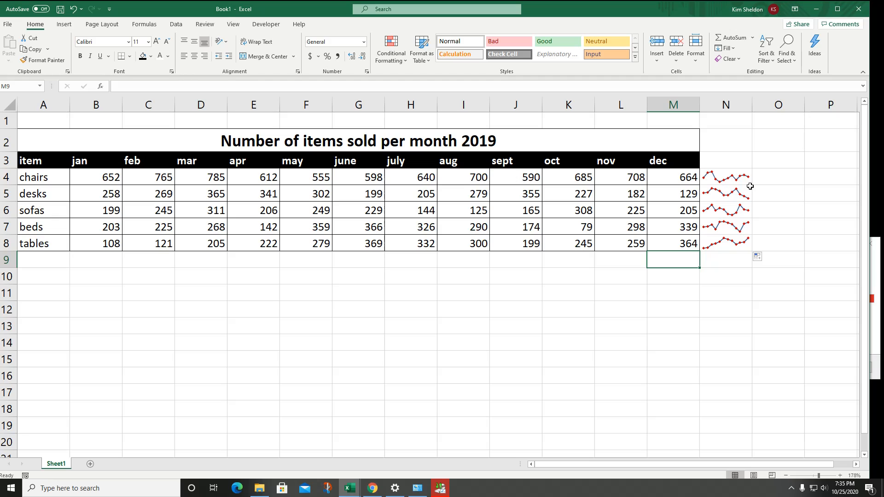
Step: Insert a column sparkline in cell O4 for the chairs row, using the data range B4:M4
left_click(769, 181)
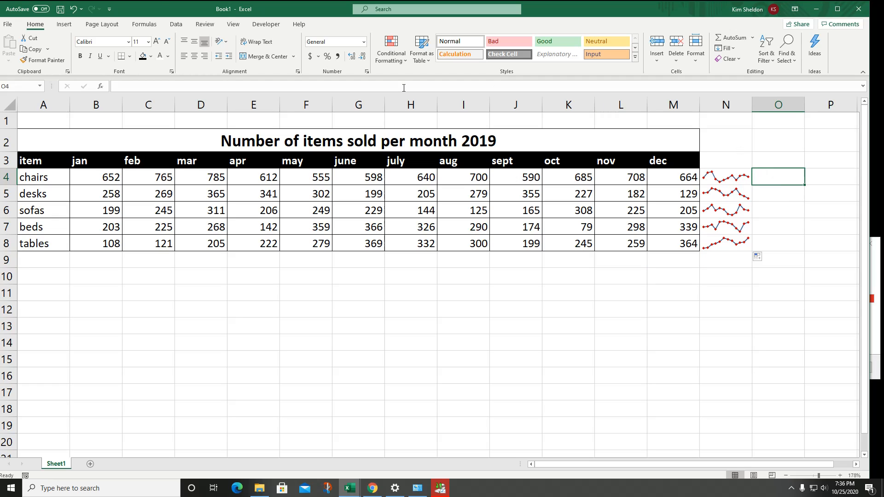
left_click(64, 24)
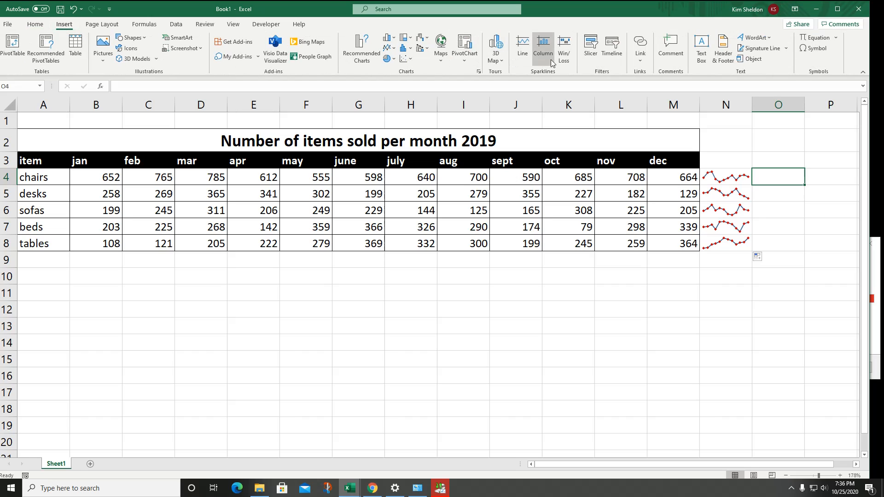
left_click(547, 46)
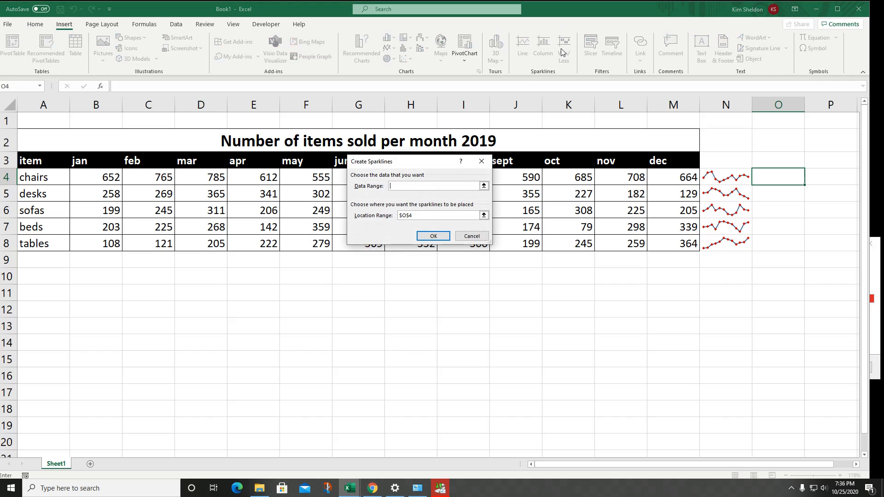
left_click_drag(74, 178, 677, 174)
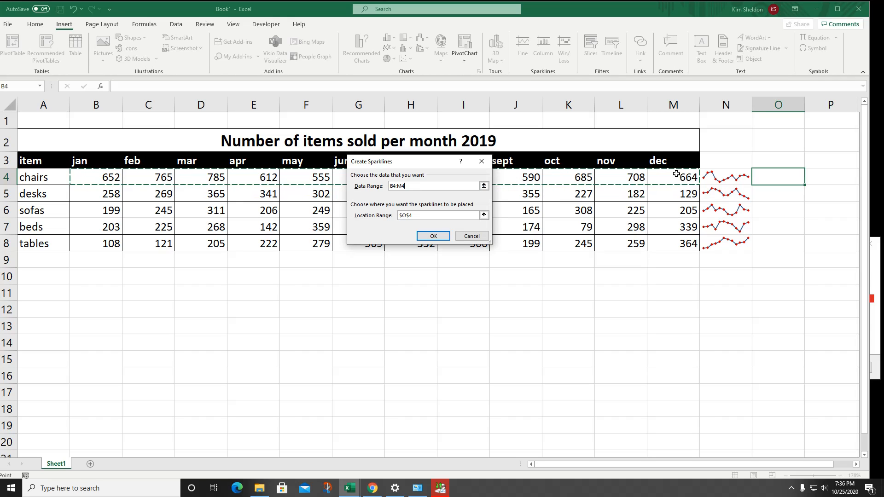
left_click(433, 236)
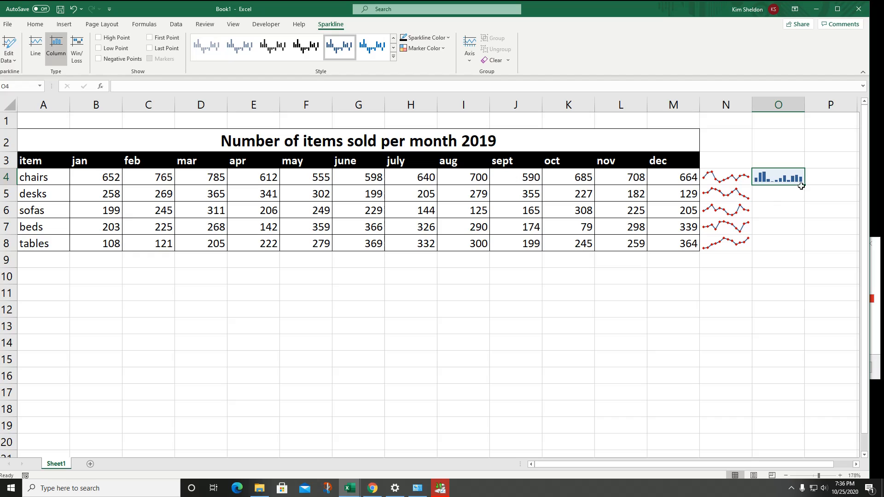
Step: Fill the column sparkline from O4 down through O8 to cover all items
left_click_drag(804, 185, 799, 244)
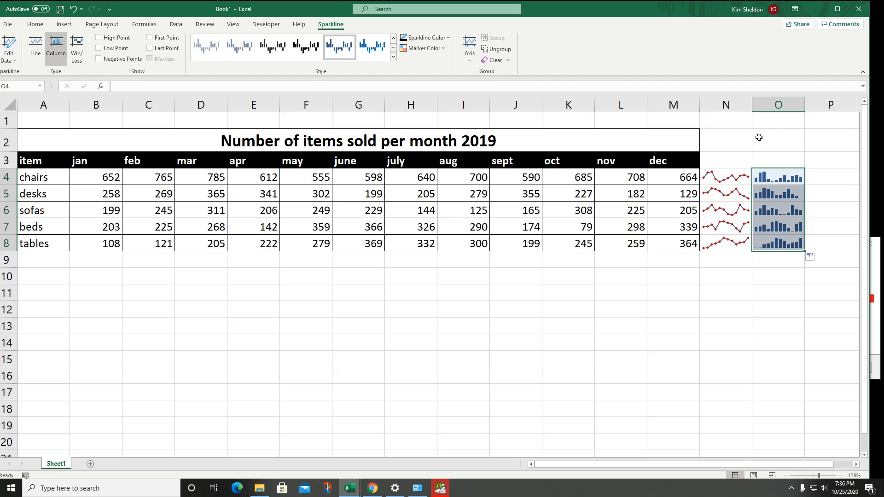
left_click(595, 343)
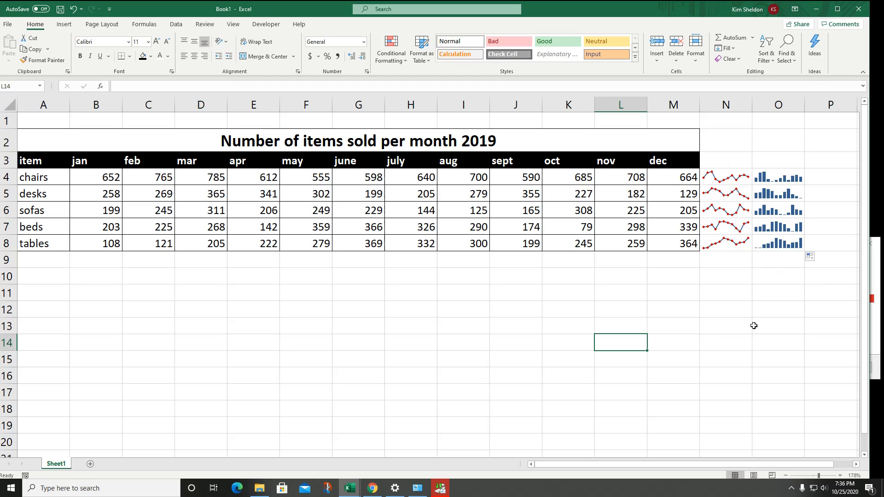
scroll(753, 325, "down", 1)
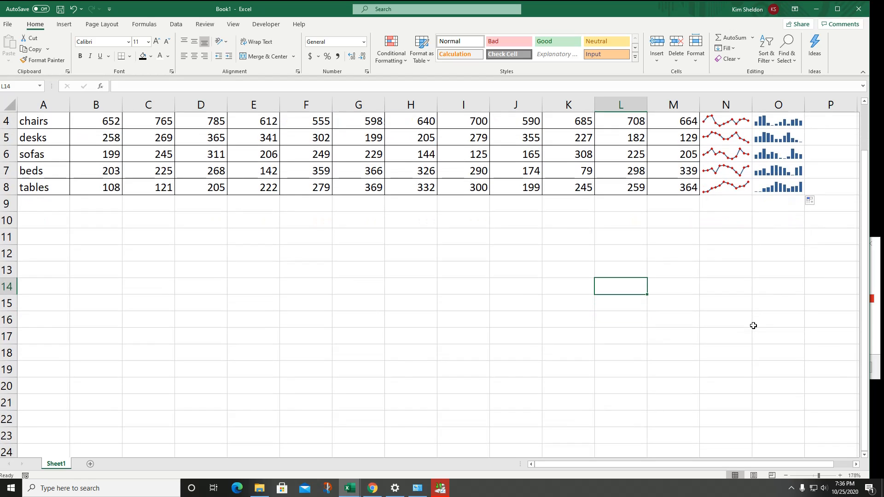
scroll(754, 326, "up", 1)
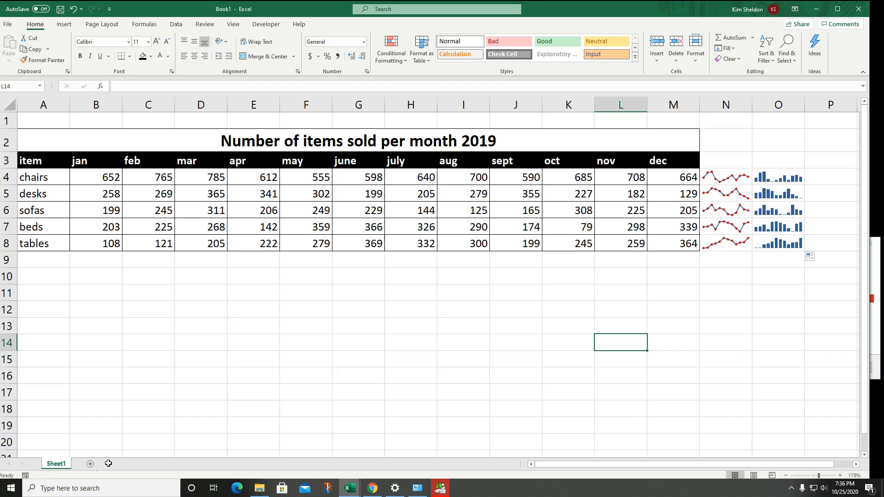
Step: Add a new worksheet to the workbook and name it Dashboard
left_click(90, 464)
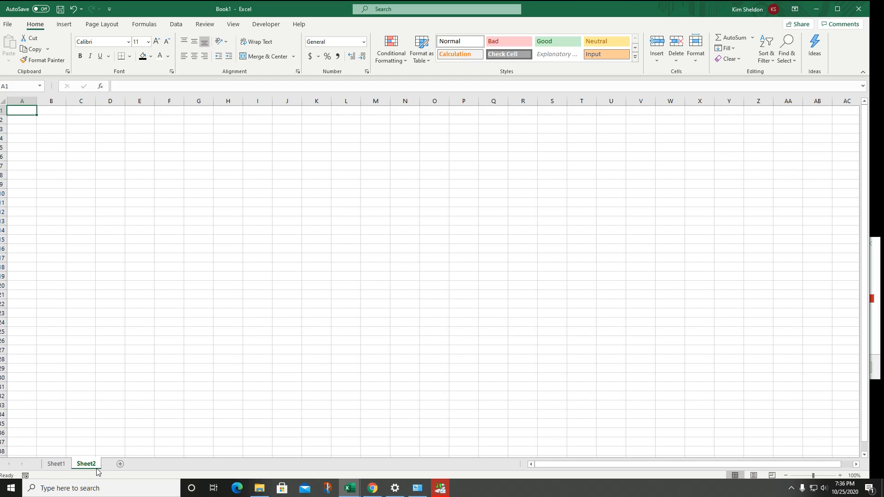
right_click(84, 469)
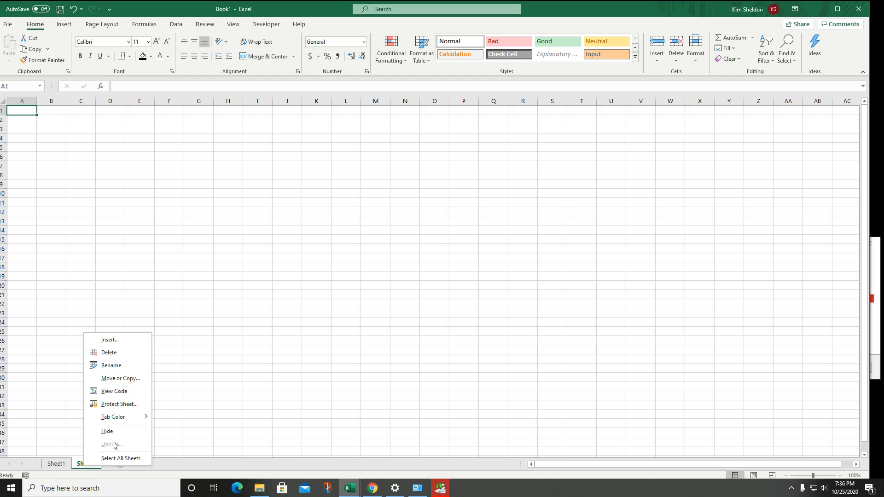
left_click(111, 366)
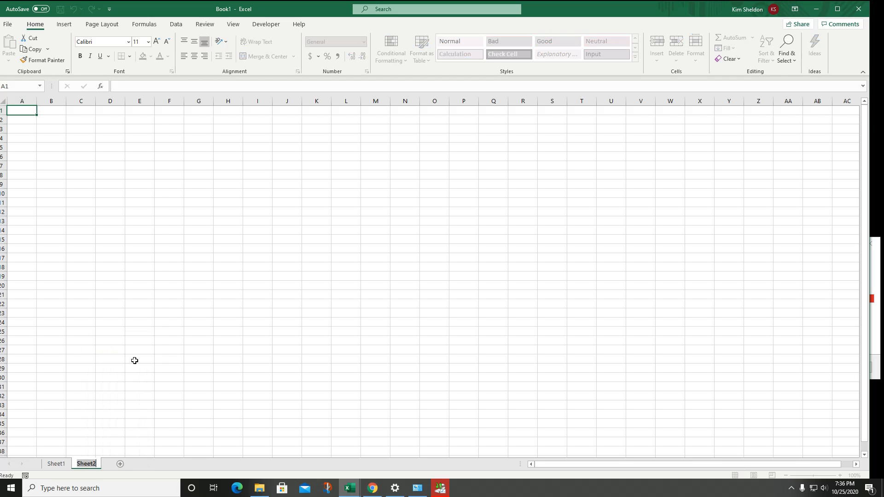
type("Dashboard")
key("Return")
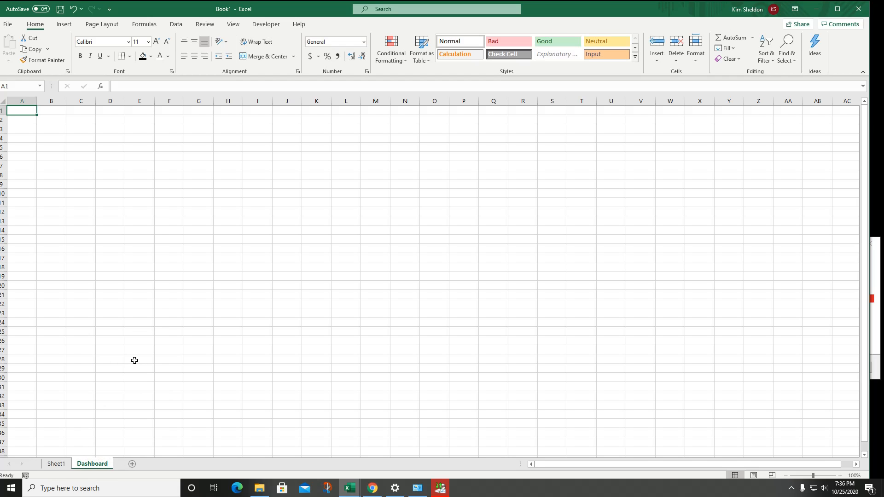
Step: Enter the Dashboard labels Chairs in C3, Desks in C8, Sofas in C12, Beds in C16 and tables in C20
left_click(70, 130)
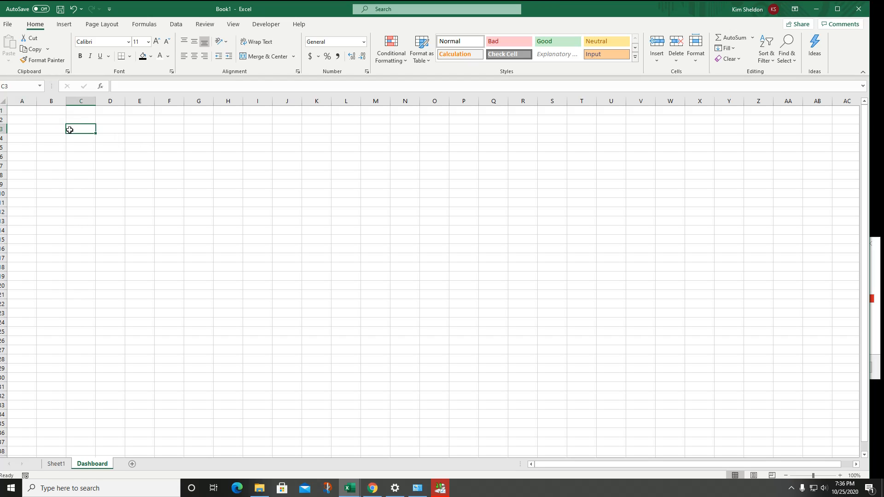
type("Chairs")
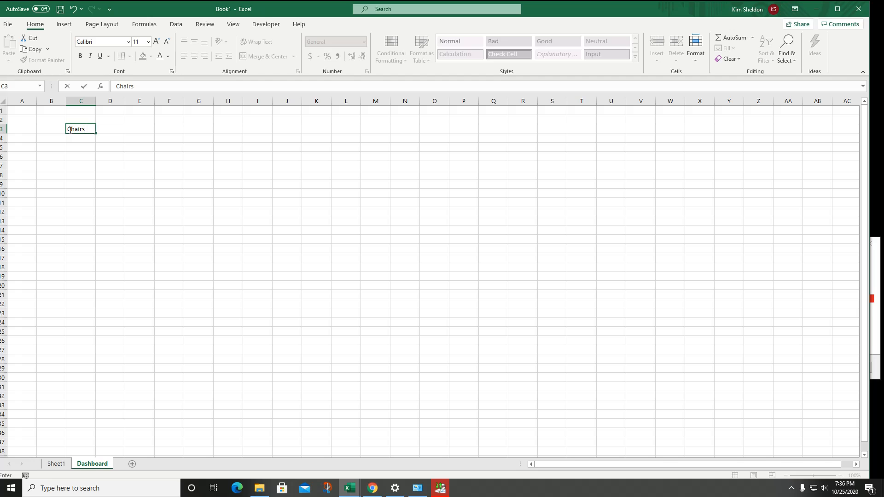
left_click(56, 463)
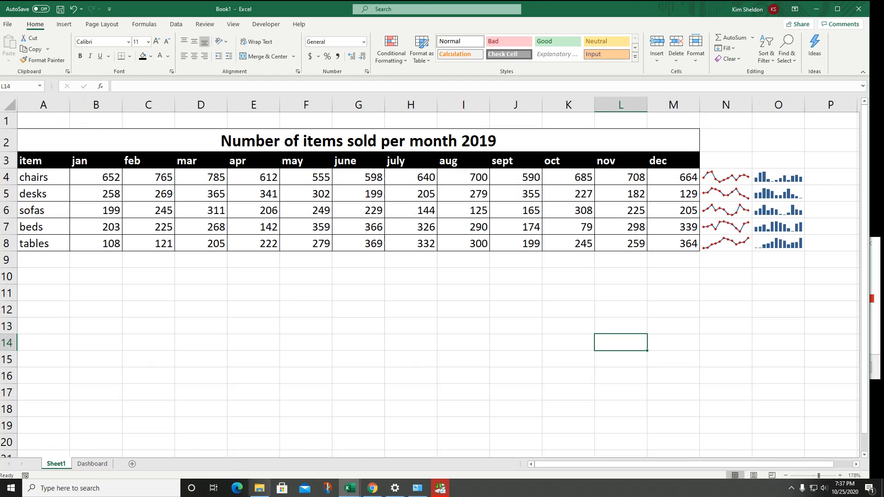
left_click(92, 463)
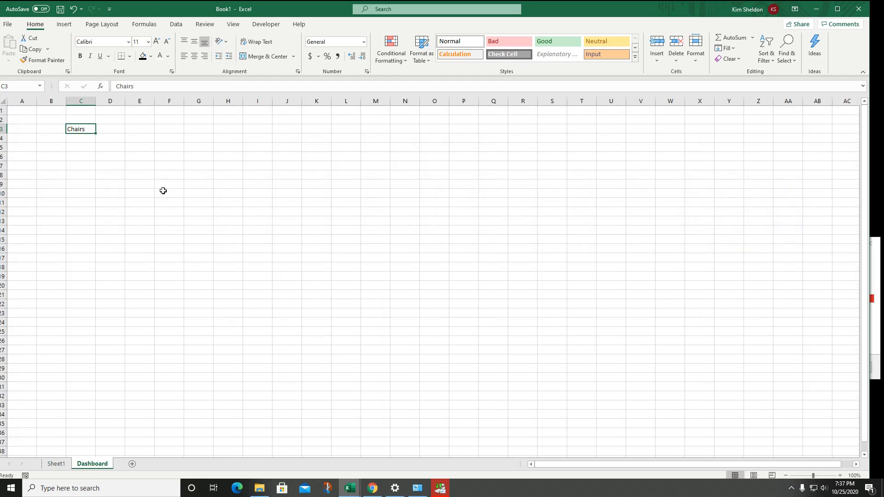
left_click(78, 174)
type("Desks")
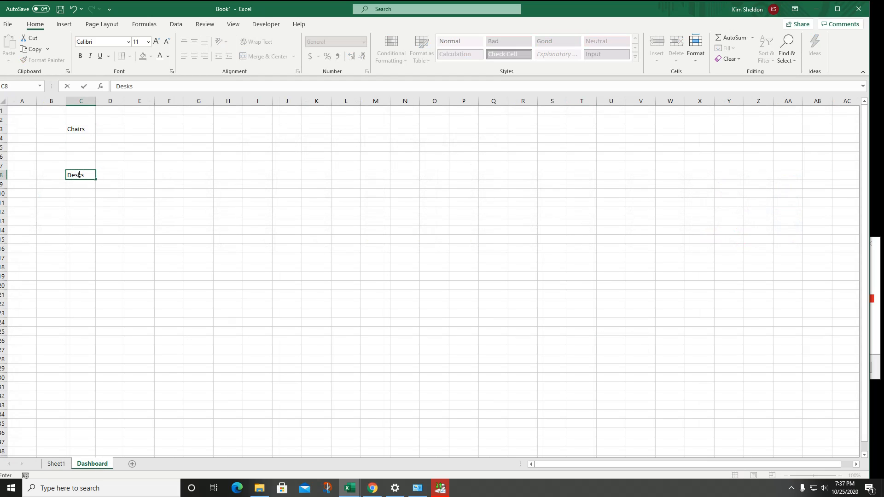
left_click(85, 214)
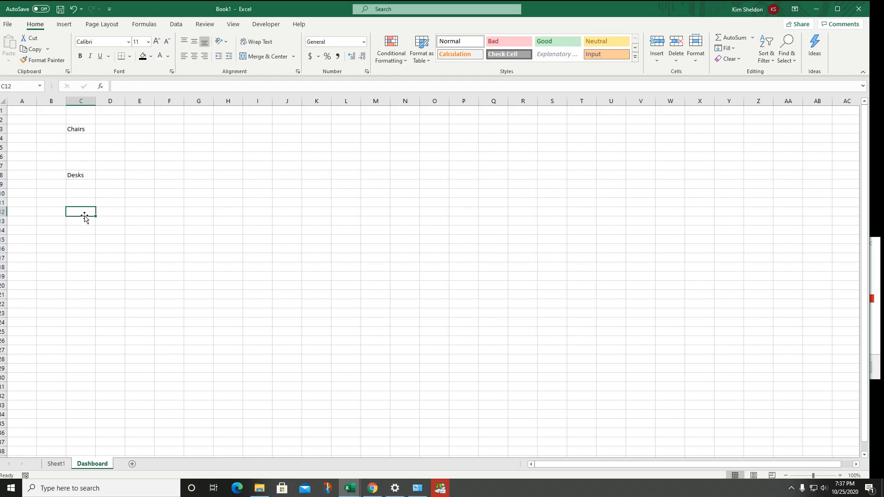
type("Sofas")
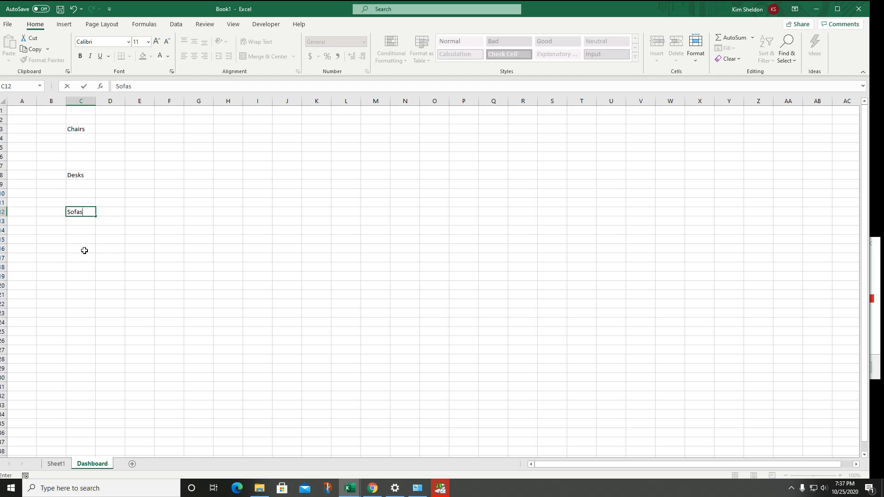
left_click(84, 250)
type("Be")
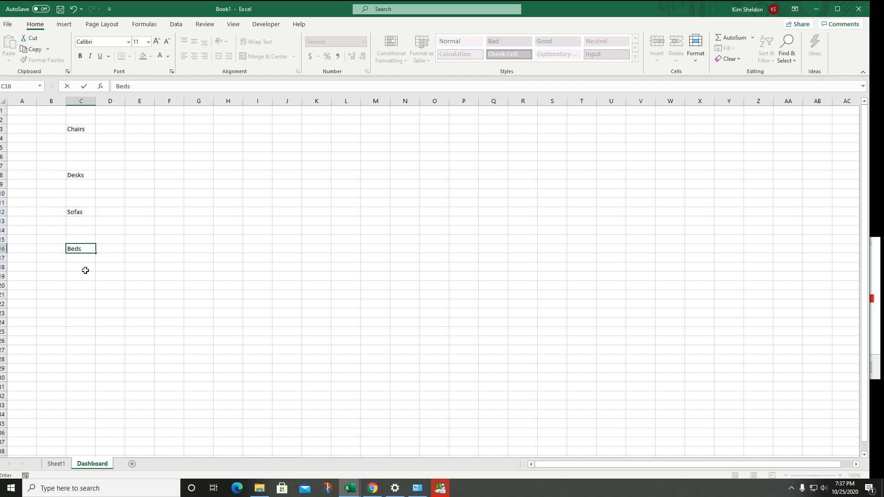
type("ds")
left_click(84, 286)
type("tables")
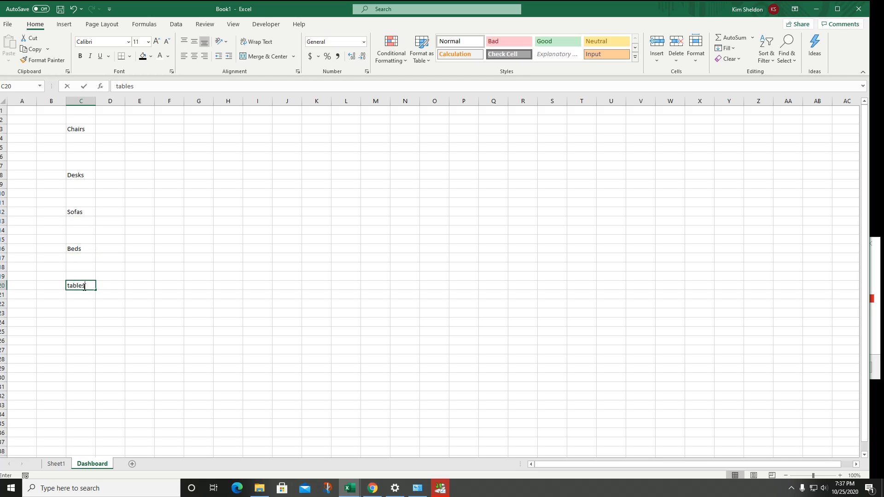
left_click(123, 141)
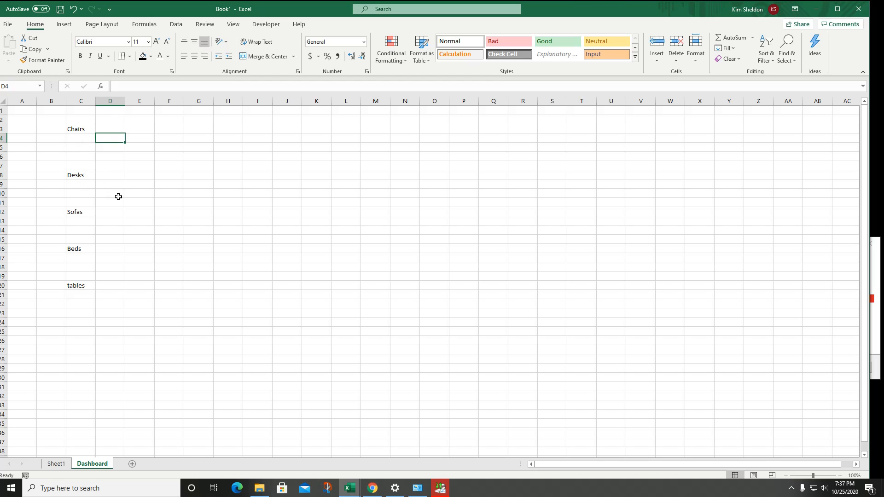
Step: Widen column C to over twice the default width and enlarge row 4 to about five times the default height
left_click(74, 137)
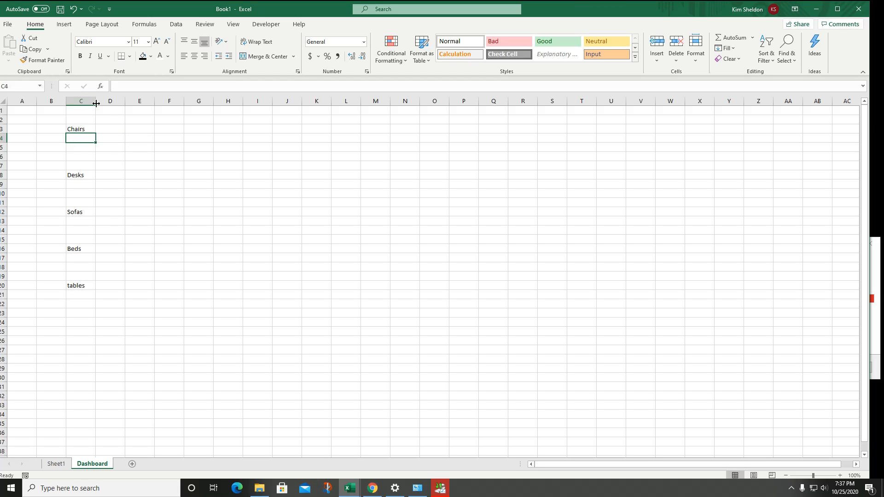
left_click_drag(96, 101, 136, 110)
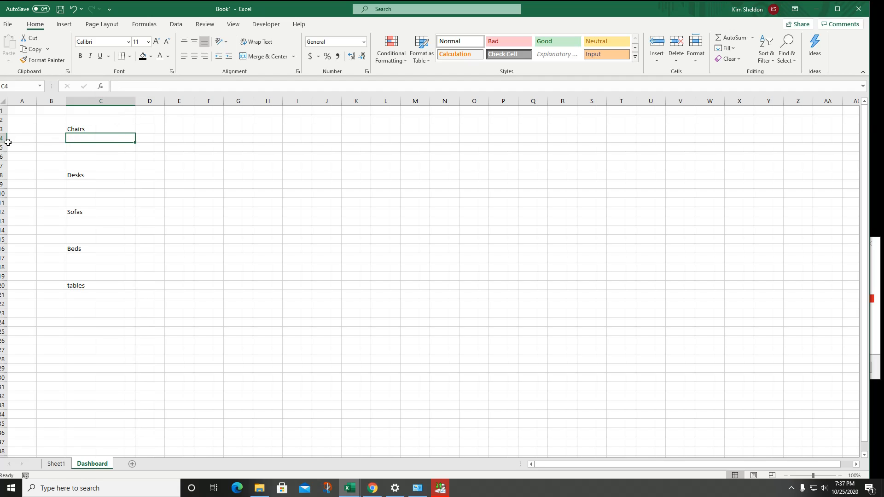
left_click_drag(4, 142, 10, 179)
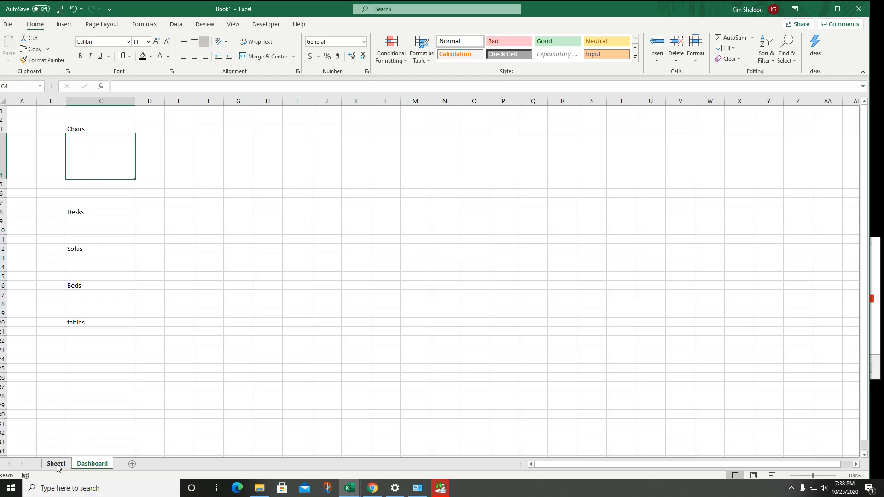
Step: Insert a line sparkline for Chairs in Dashboard cell C4, using the data range Sheet1!B4:M4
left_click(64, 25)
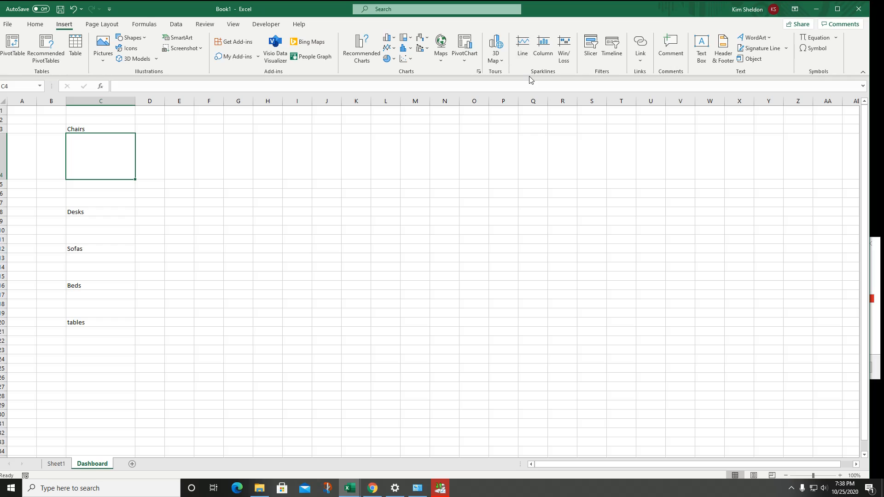
left_click(522, 46)
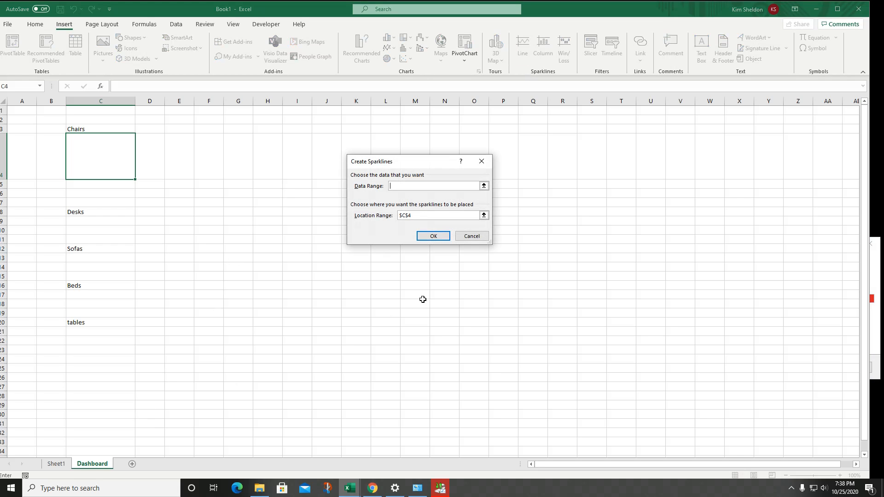
left_click(486, 185)
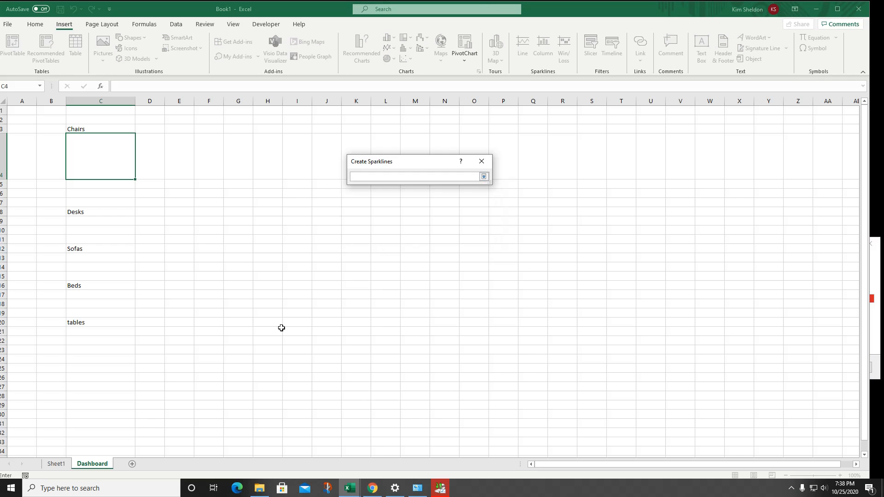
left_click(56, 464)
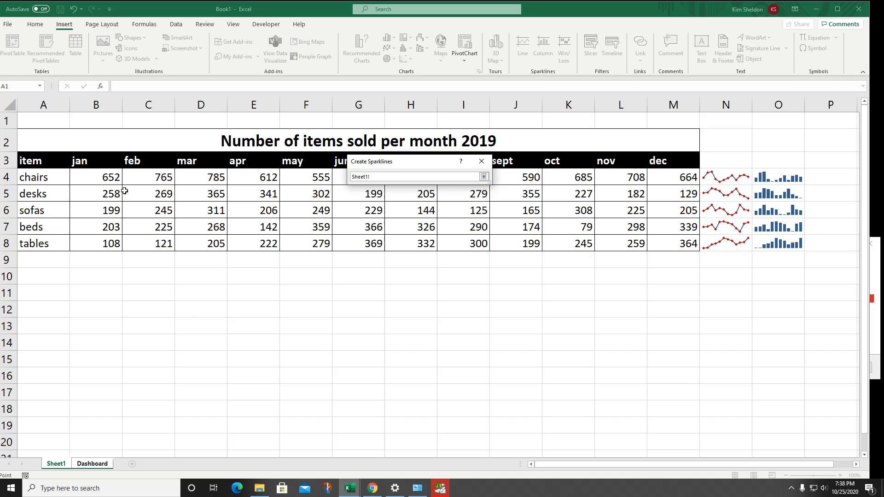
left_click_drag(91, 178, 678, 174)
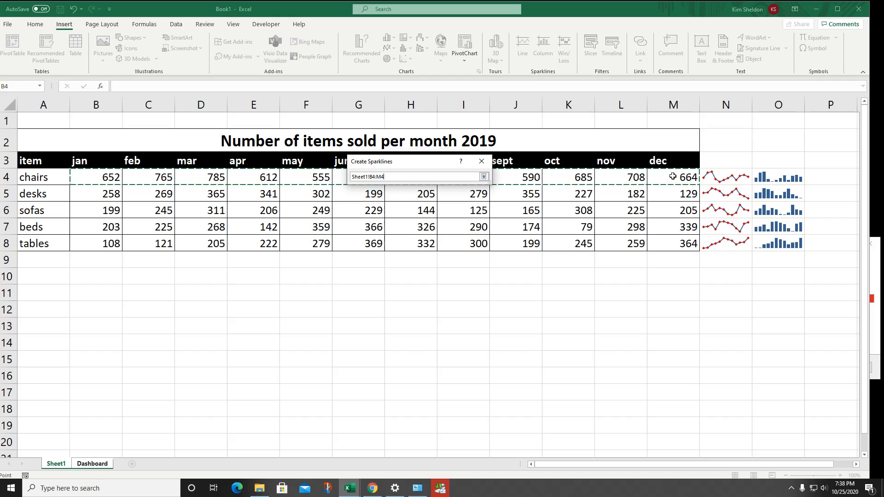
key("Return")
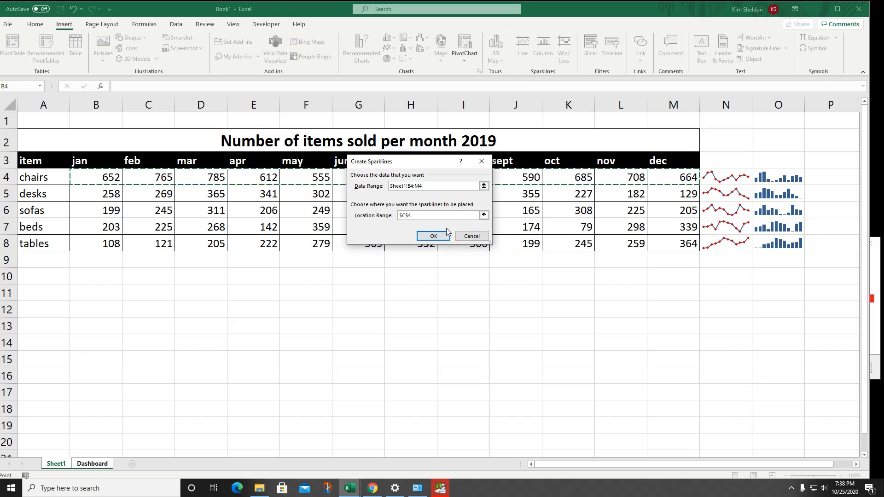
left_click(433, 236)
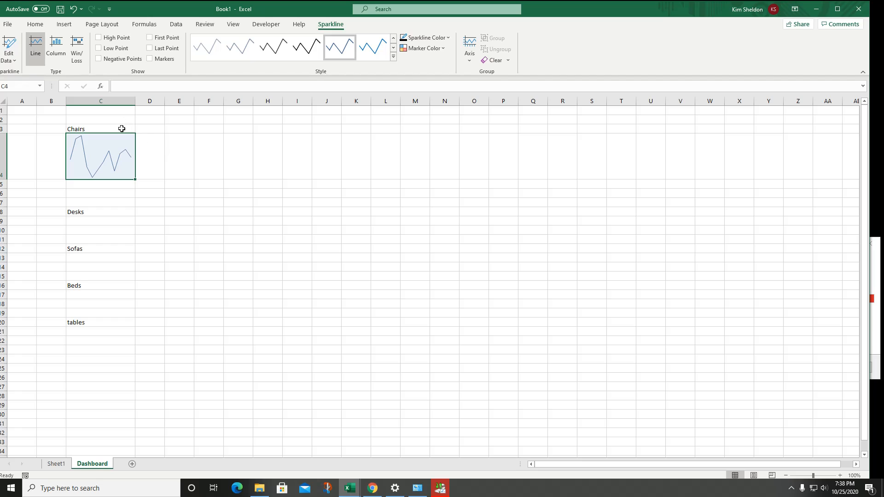
Step: Double the width of column C and enlarge row 5 to about seven times the default height
left_click_drag(134, 101, 204, 107)
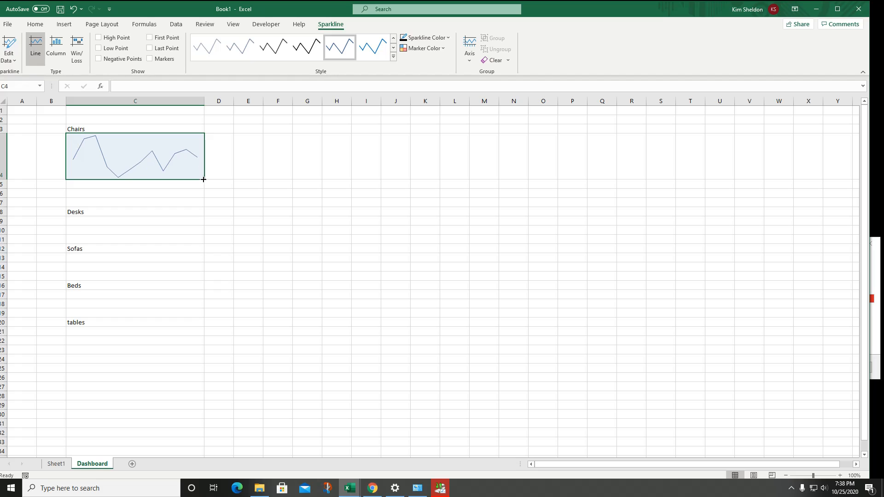
left_click(121, 186)
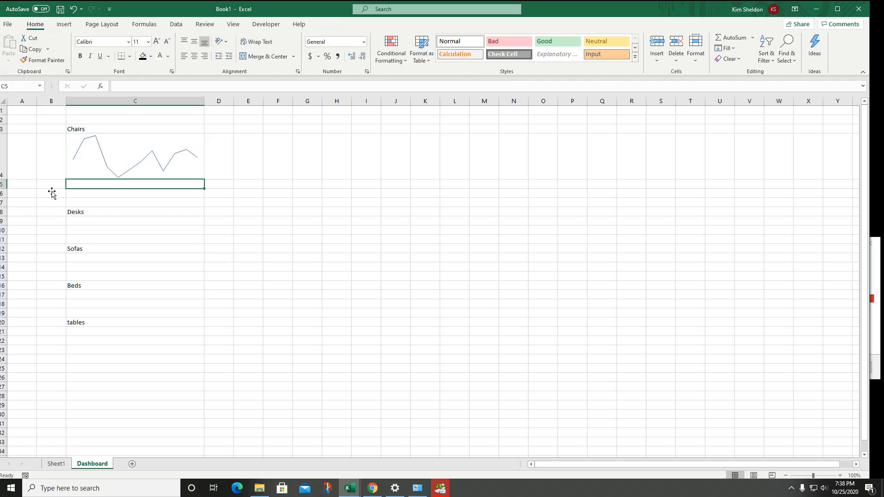
left_click_drag(3, 189, 1, 243)
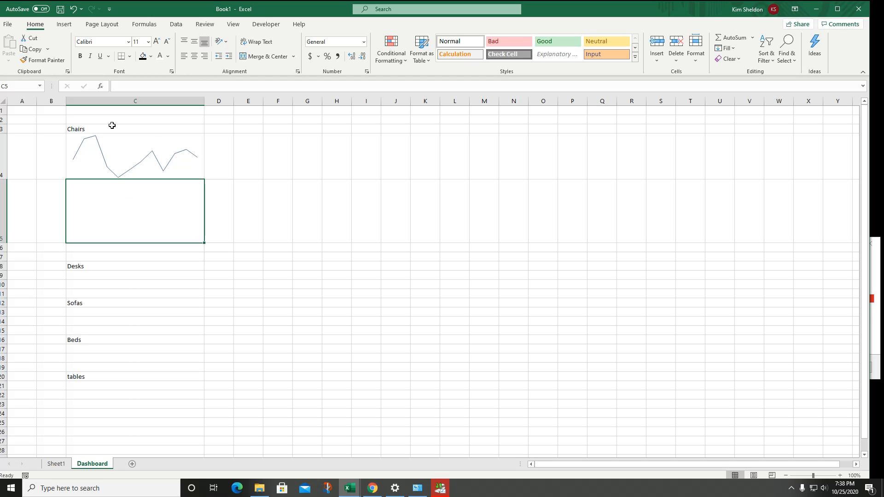
Step: Insert a column sparkline in Dashboard cell C5, using the data range Sheet1!B5:M5
left_click(64, 25)
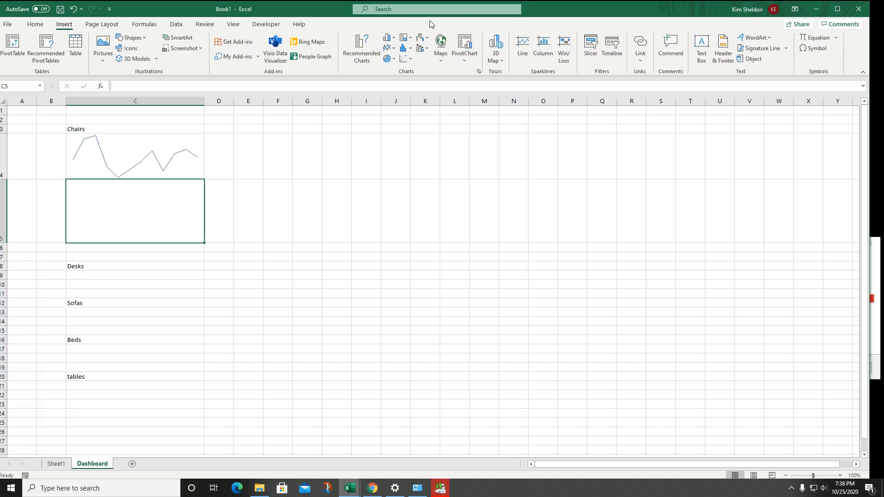
left_click(548, 46)
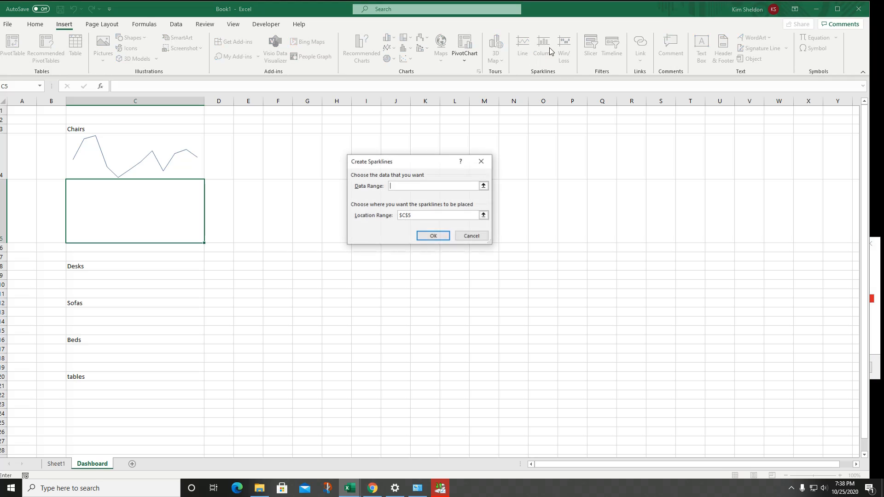
left_click(484, 186)
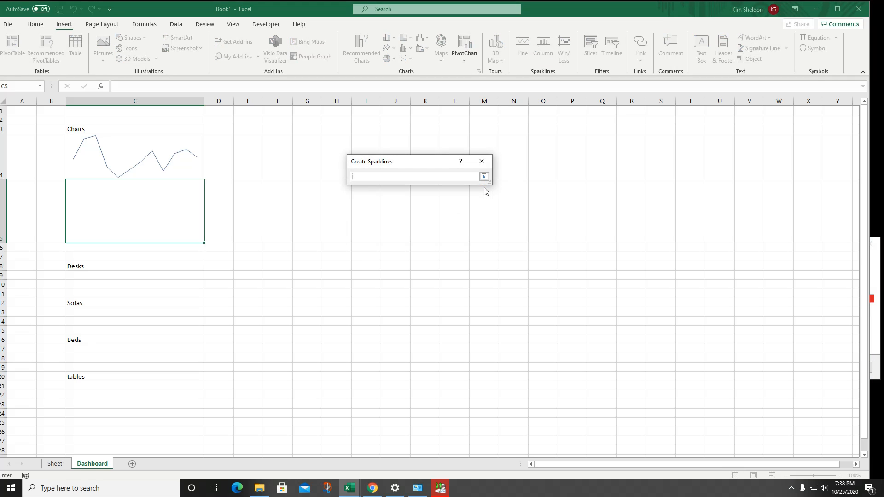
left_click(56, 464)
left_click_drag(78, 191, 667, 190)
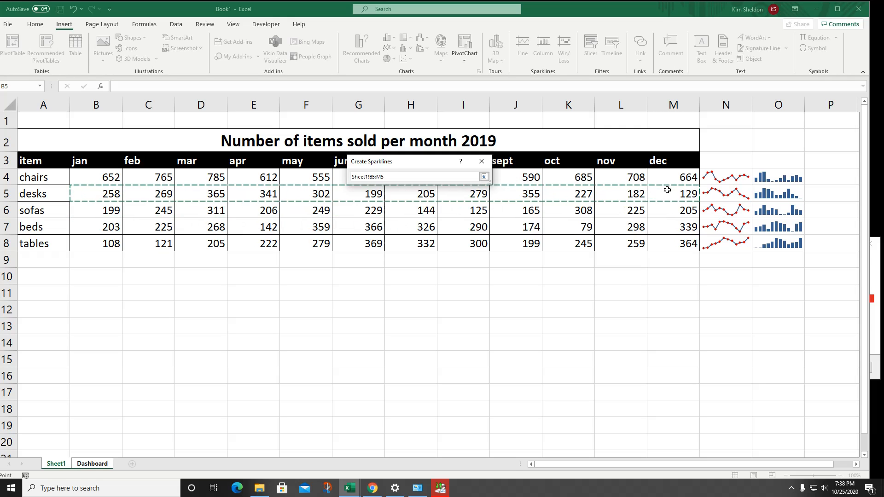
key("Return")
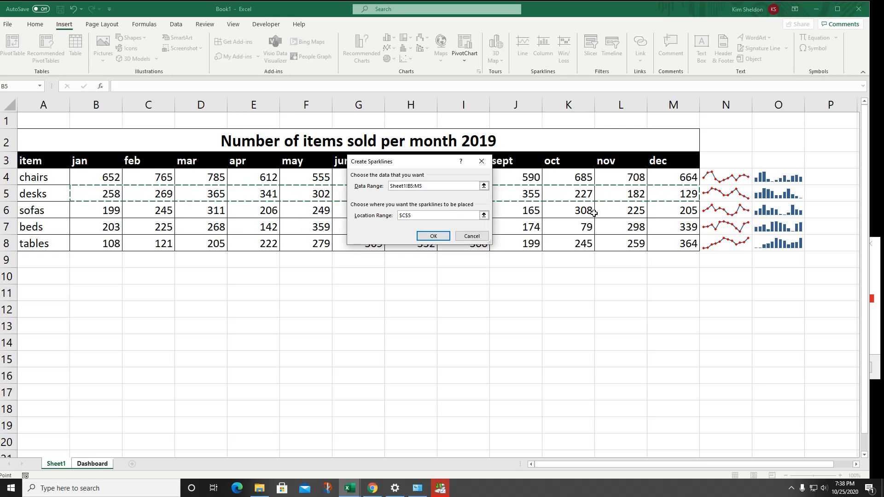
left_click(434, 236)
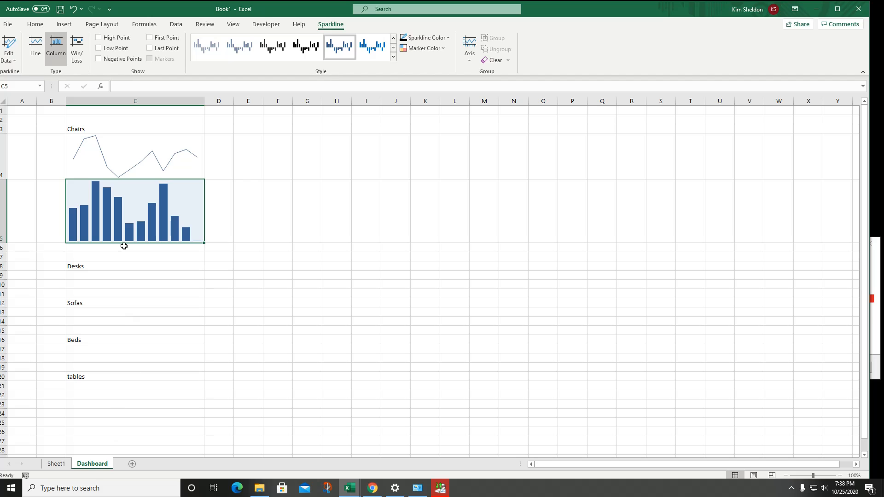
left_click(249, 205)
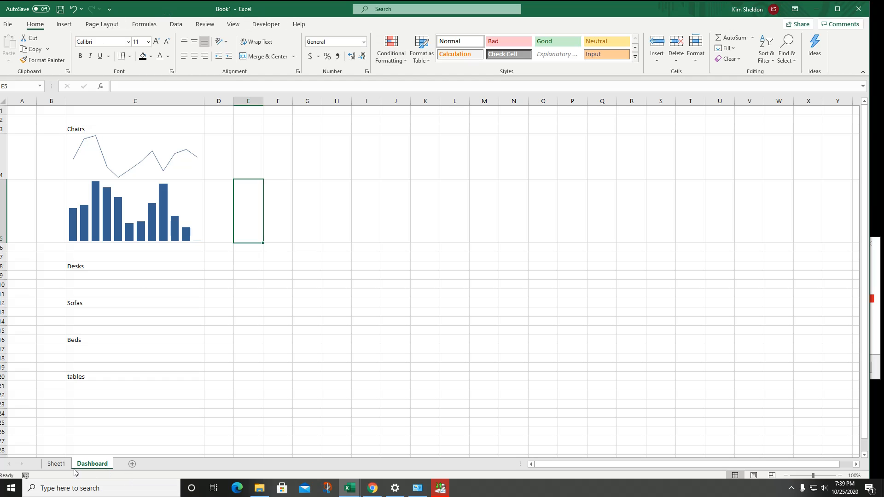
Step: Change the source data of the single column sparkline in C5 to the chairs range Sheet1!B4:M4
left_click(139, 208)
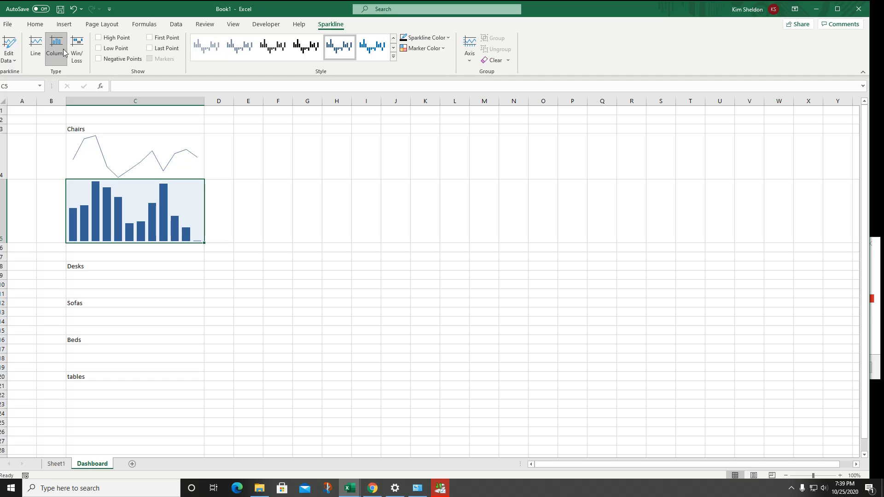
left_click(13, 59)
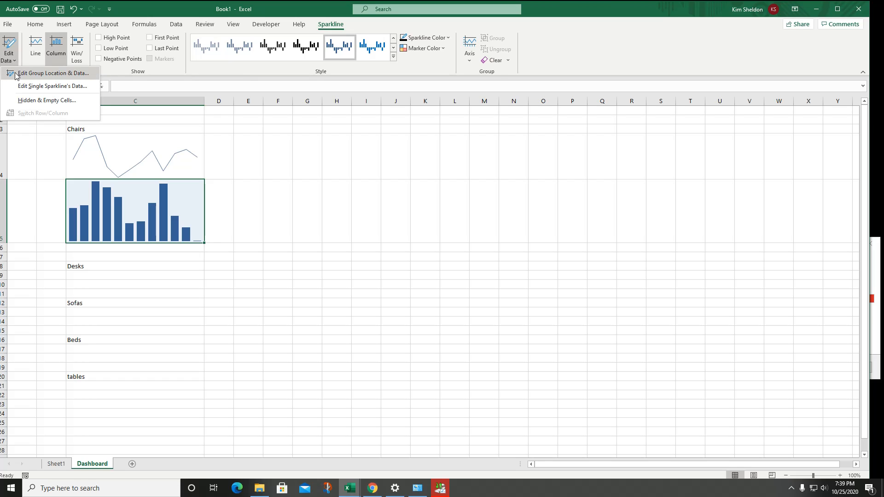
left_click(64, 88)
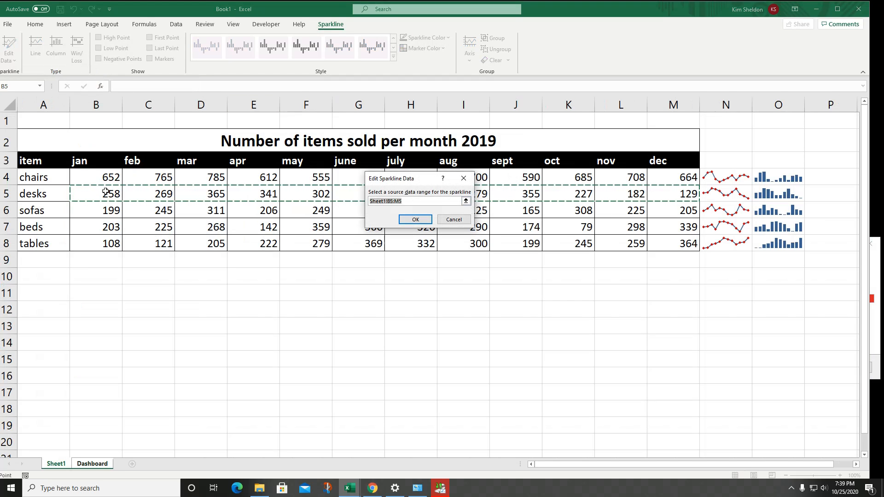
left_click_drag(81, 176, 666, 179)
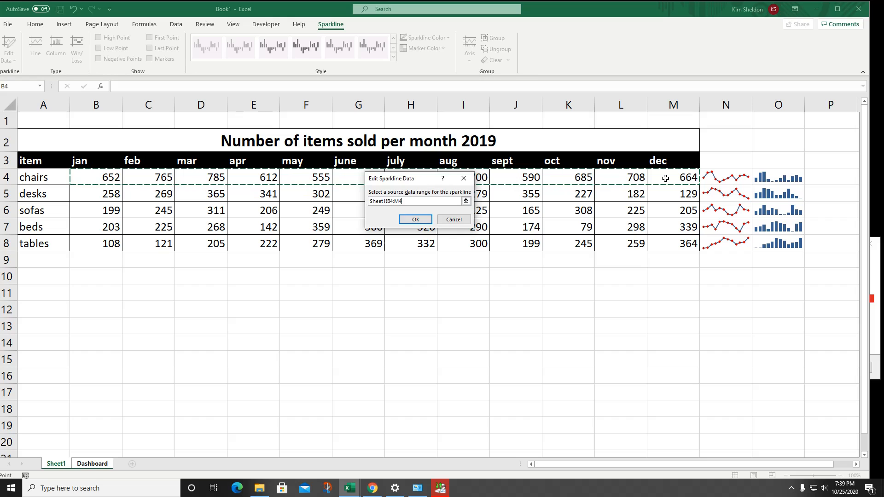
key("Return")
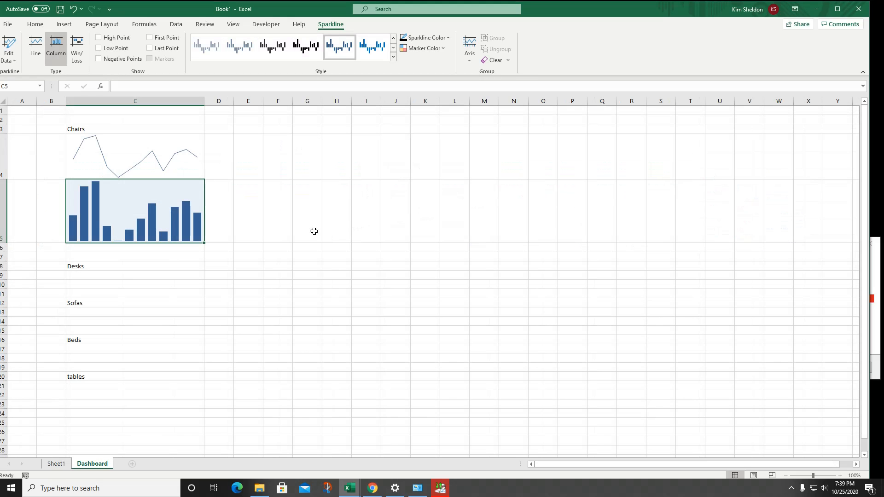
left_click(290, 211)
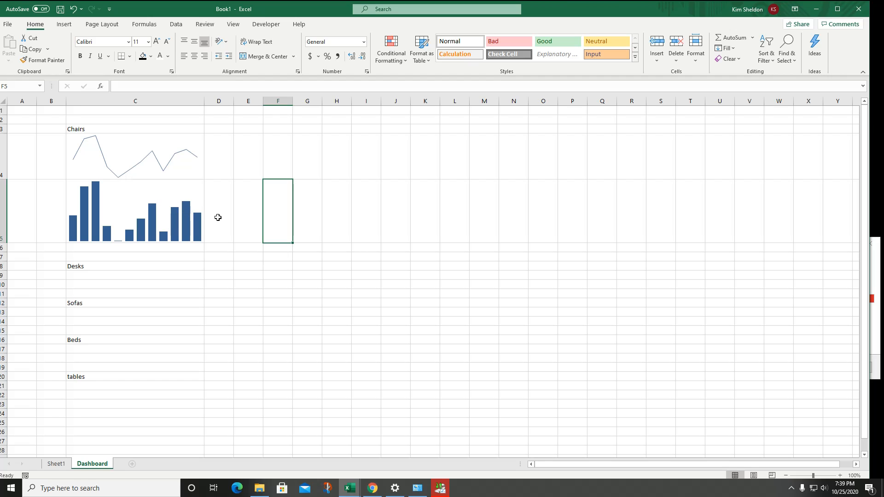
Step: Format the Chairs label in C3 as bold, 16 pt and horizontally centered
left_click(74, 129)
left_click(80, 56)
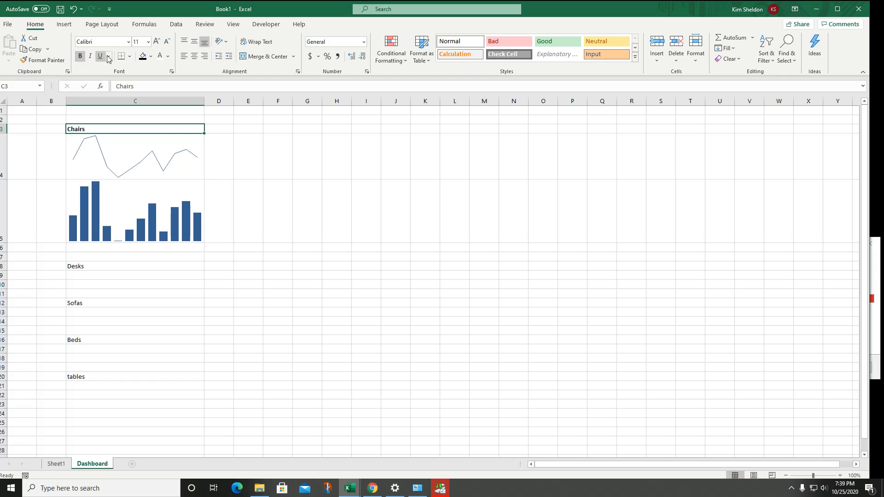
left_click(156, 42)
left_click(156, 42)
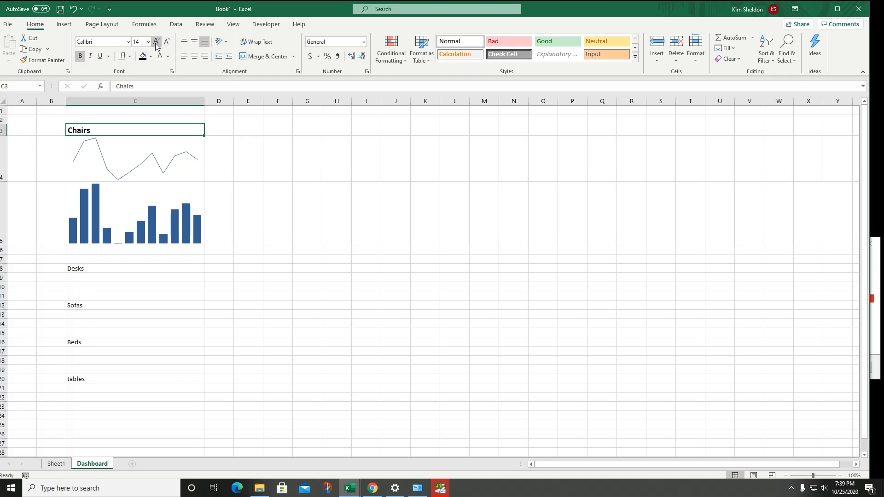
left_click(157, 41)
left_click(194, 56)
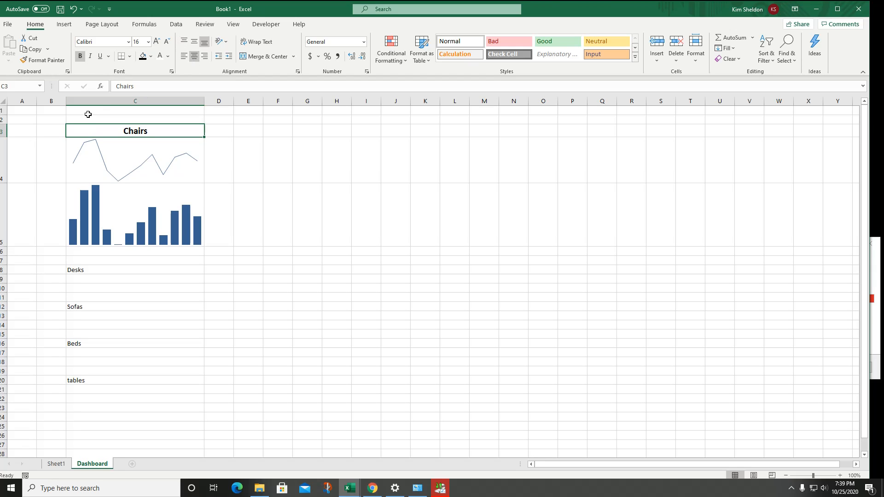
left_click_drag(69, 125, 176, 205)
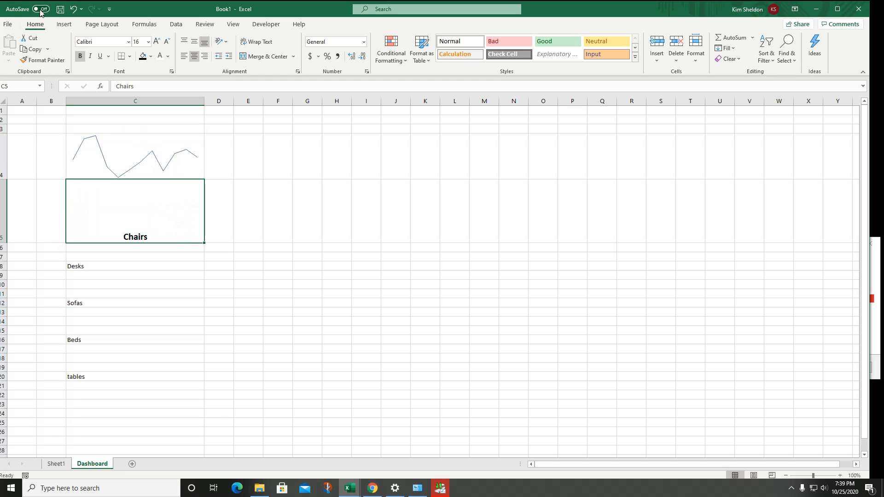
left_click(72, 9)
left_click(188, 205)
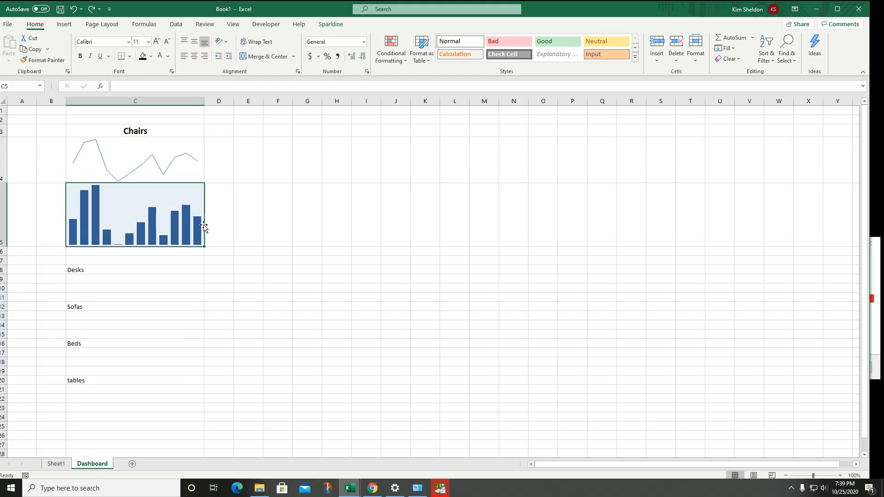
Step: Apply thick outside borders around the Chairs block in C3:C5
left_click_drag(69, 131, 75, 209)
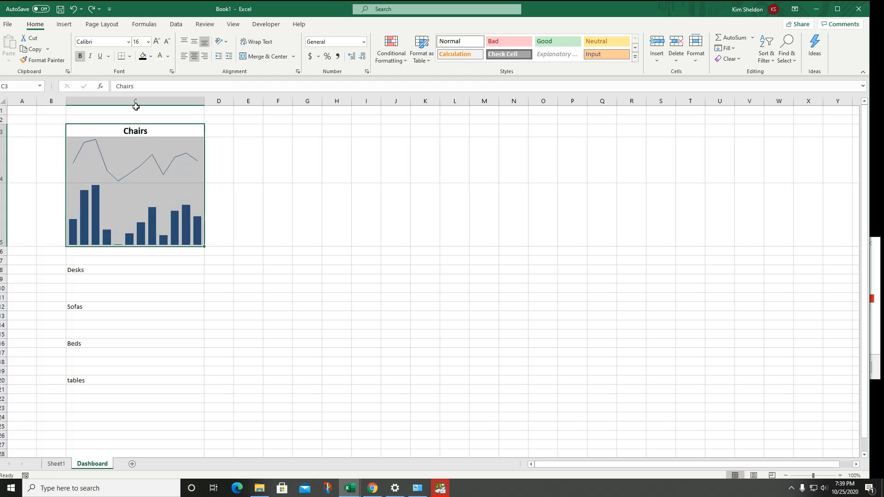
left_click(130, 56)
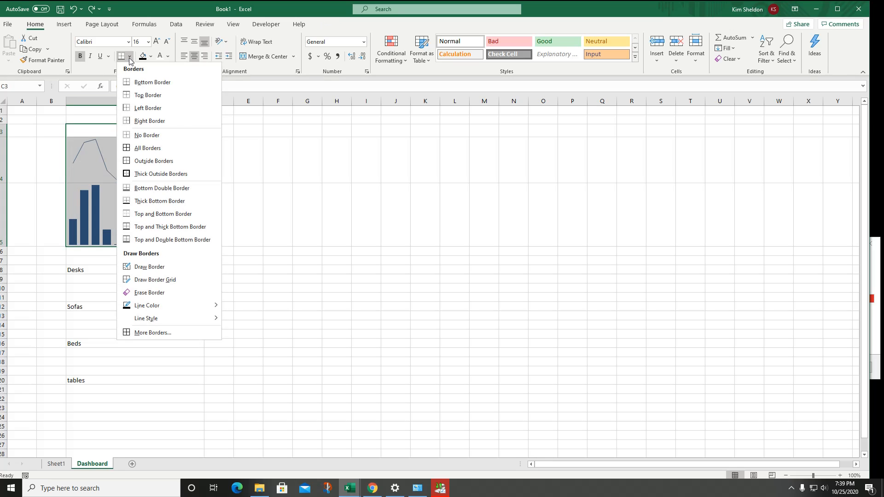
left_click(142, 174)
left_click(229, 171)
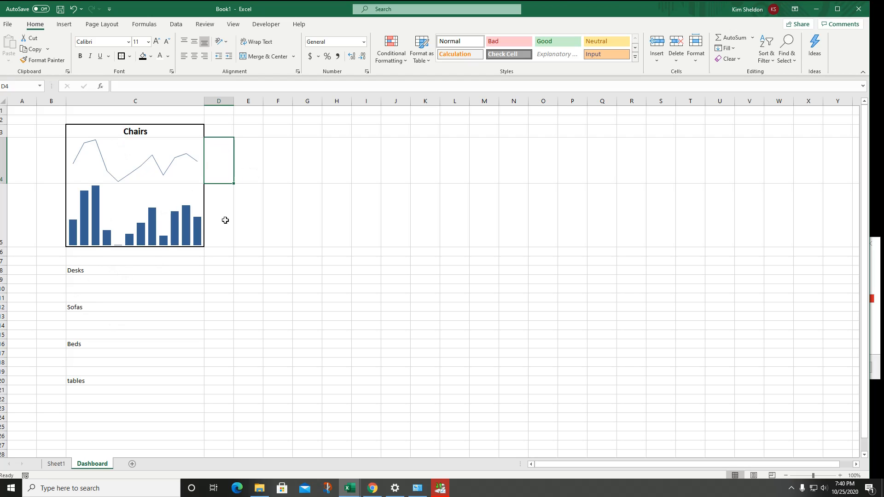
Step: Increase the height of row 9 under Desks and insert a line sparkline in C9 from the range Sheet1!B5:M5
left_click(72, 270)
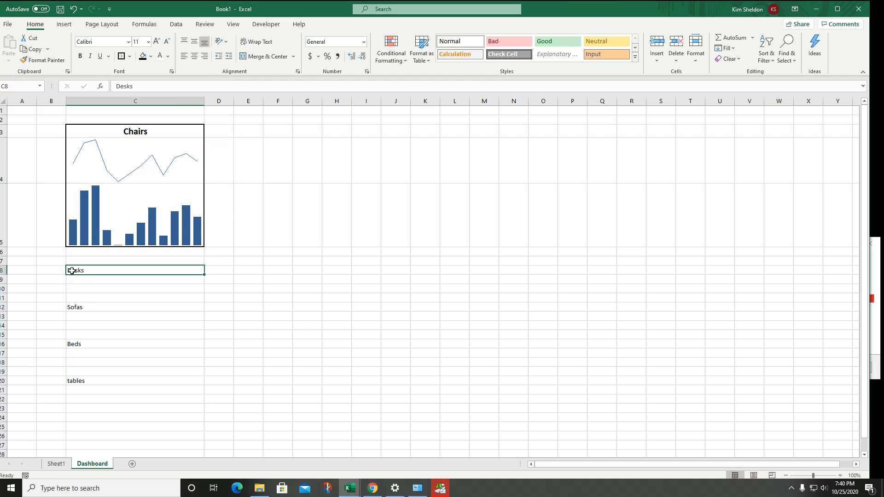
left_click(76, 282)
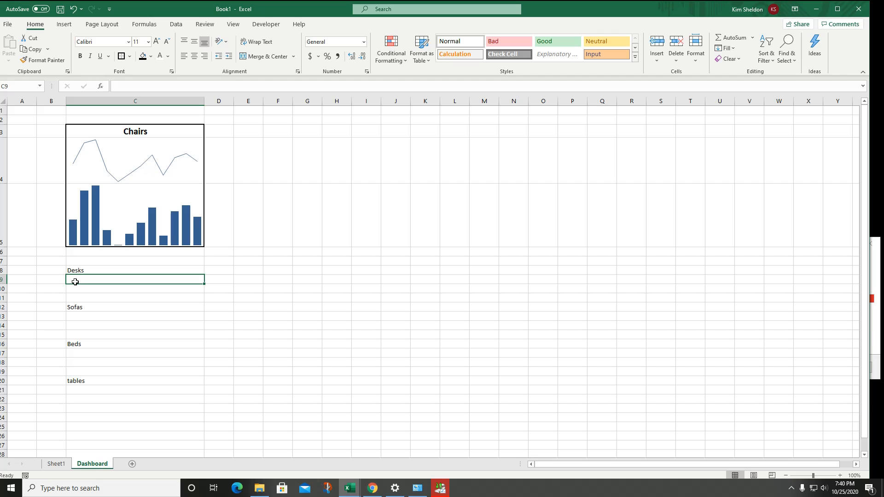
left_click_drag(7, 289, 8, 339)
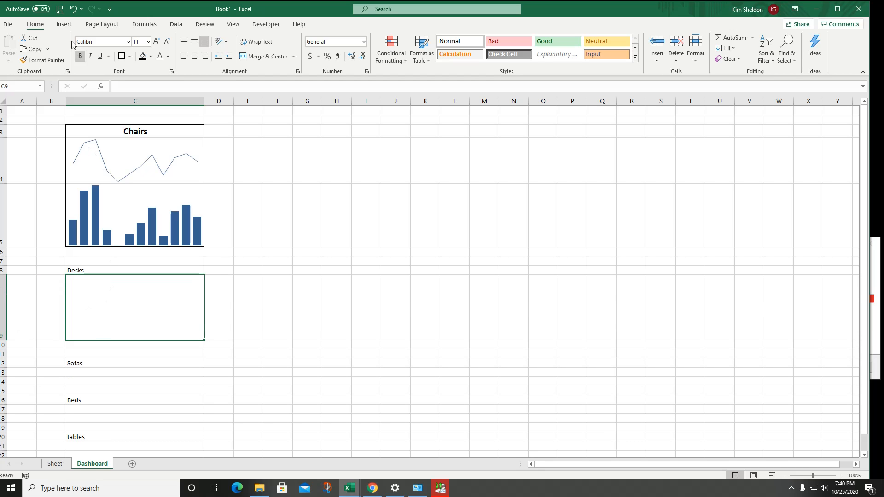
left_click(63, 25)
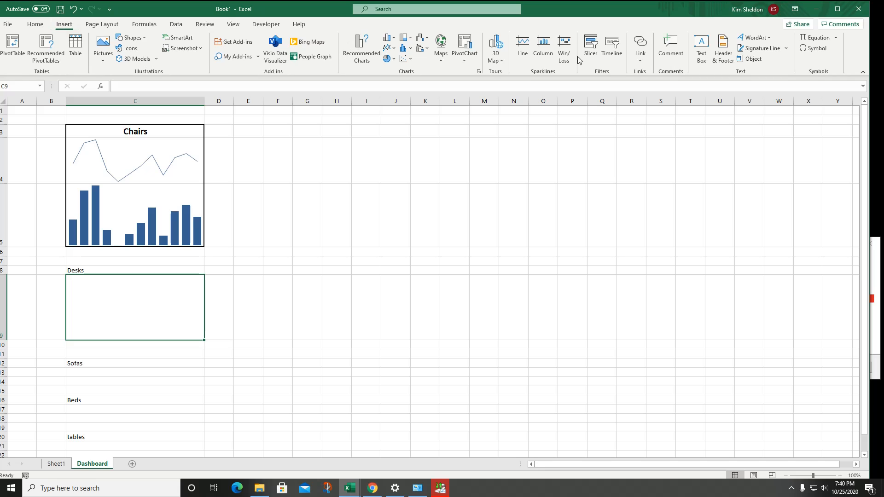
left_click(523, 48)
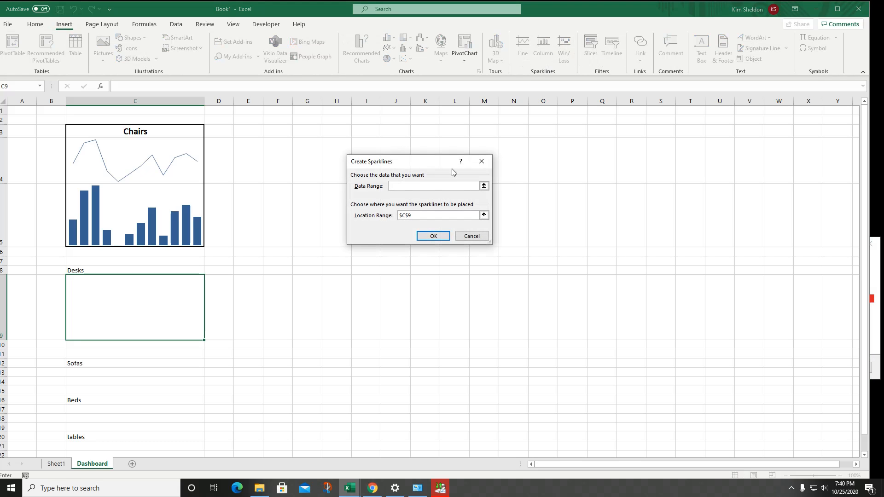
left_click(483, 186)
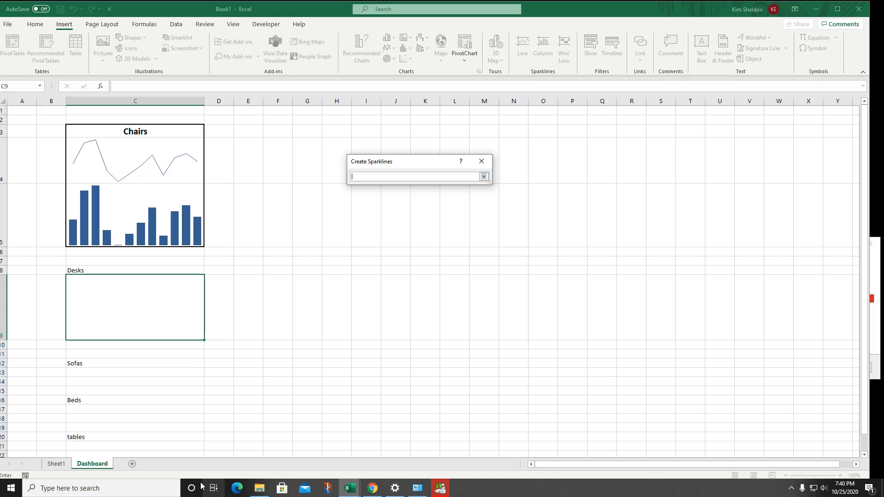
left_click(56, 464)
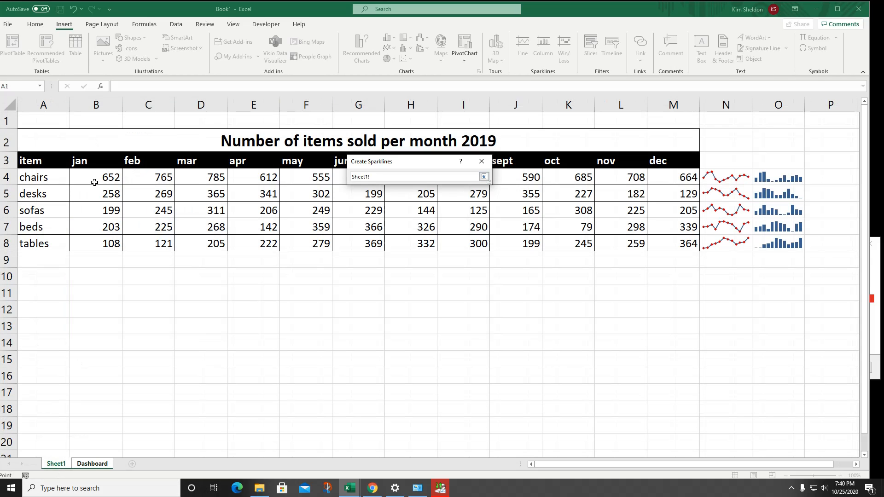
left_click_drag(97, 196, 676, 194)
key("Return")
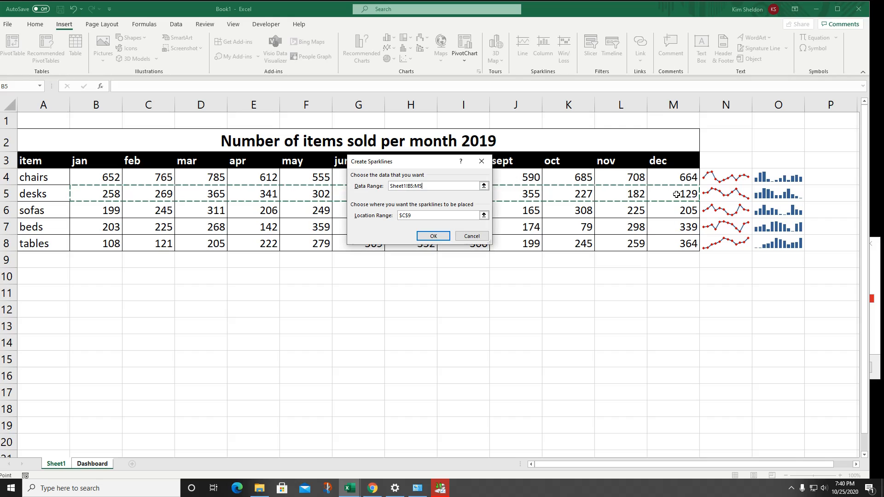
left_click(433, 236)
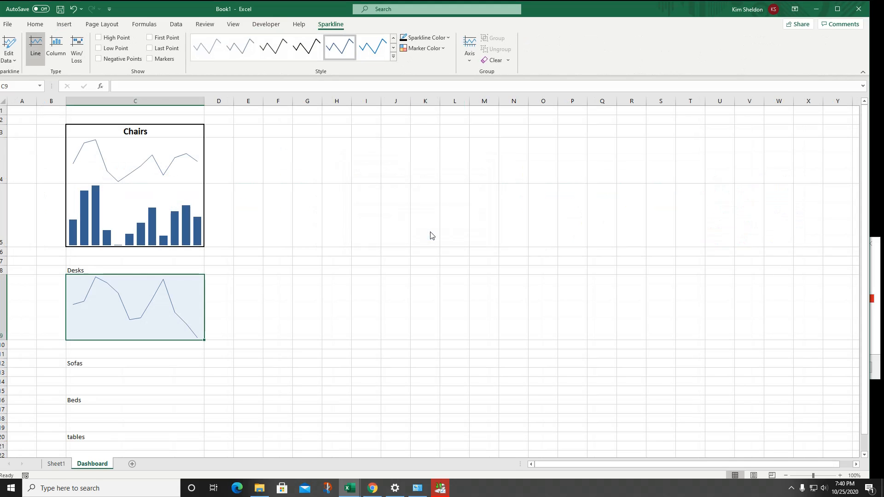
Step: Increase the height of row 10 and insert a column sparkline in C10 from the desks range Sheet1!B5:M5
left_click(77, 346)
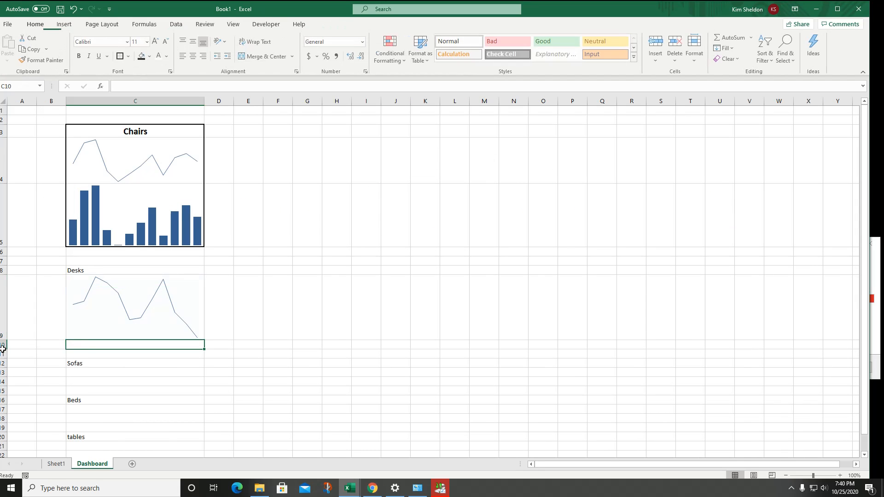
left_click_drag(5, 349, 6, 408)
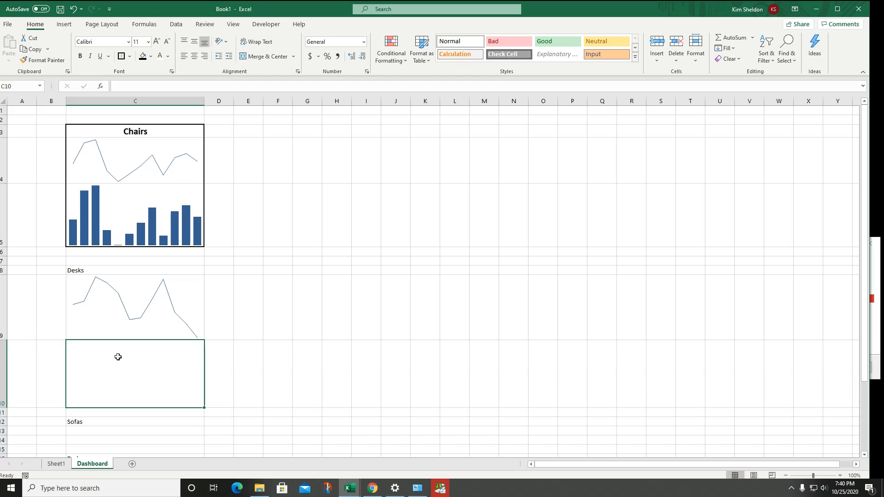
left_click(64, 25)
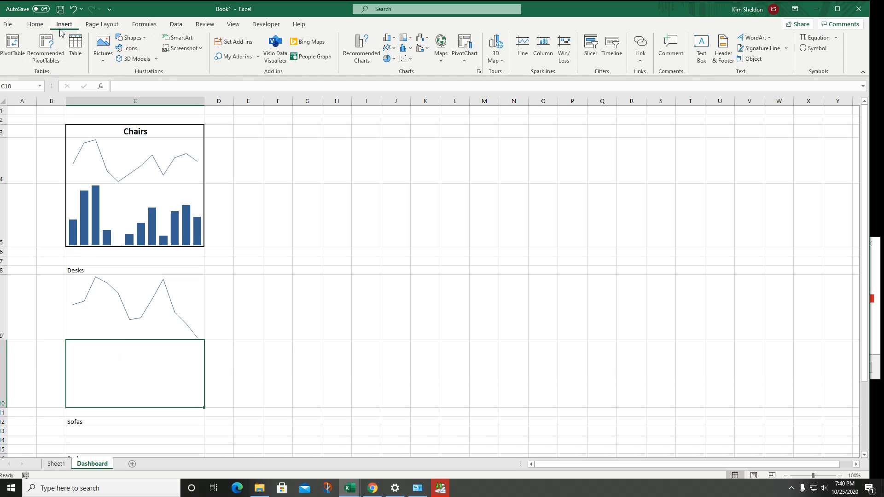
left_click(543, 46)
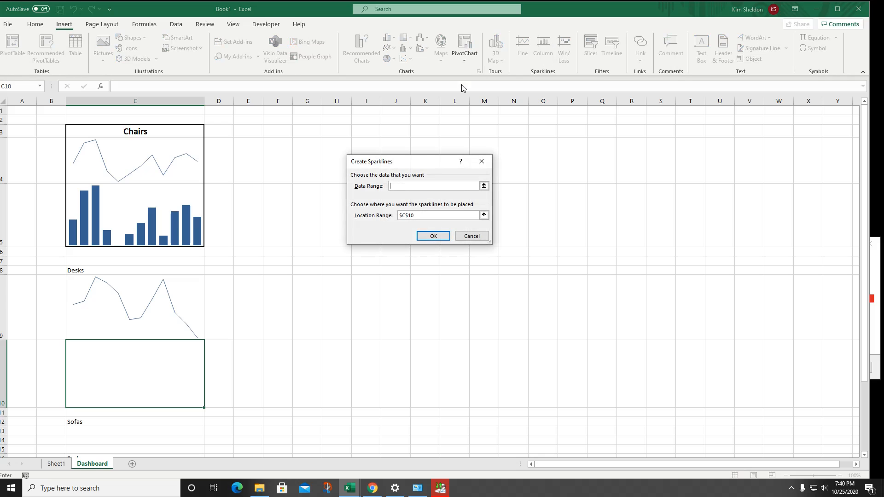
left_click(483, 185)
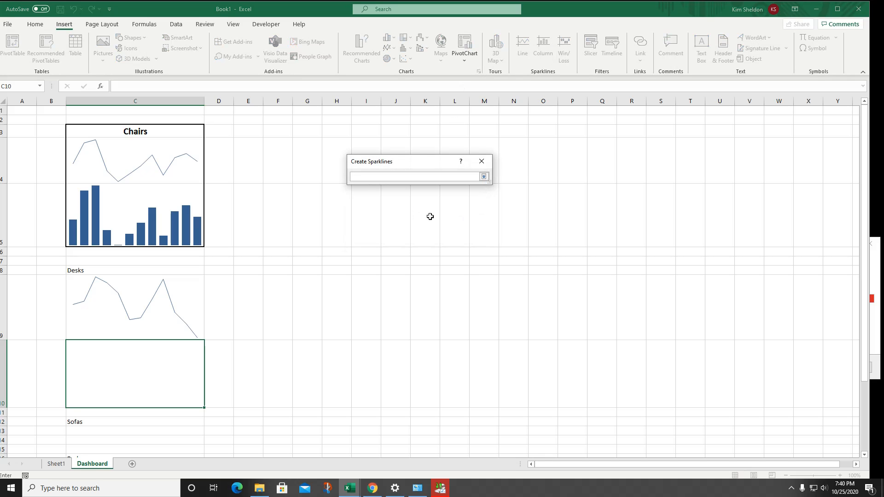
left_click(56, 464)
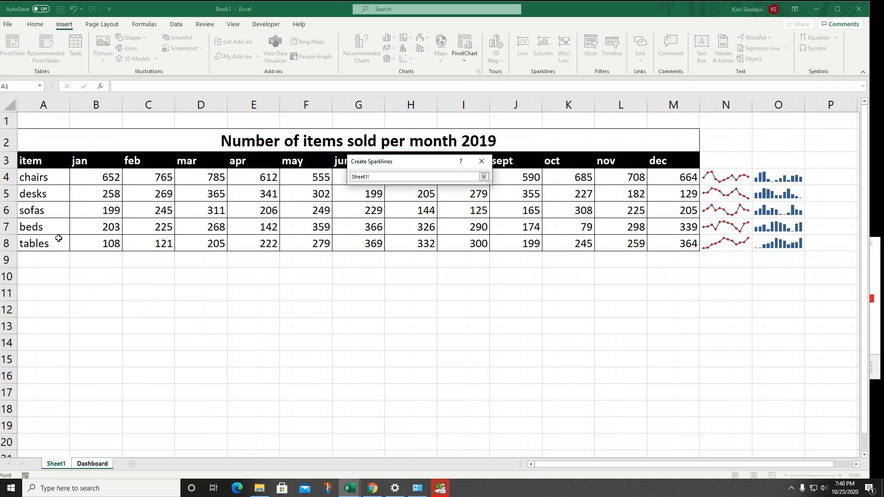
left_click_drag(80, 196, 681, 199)
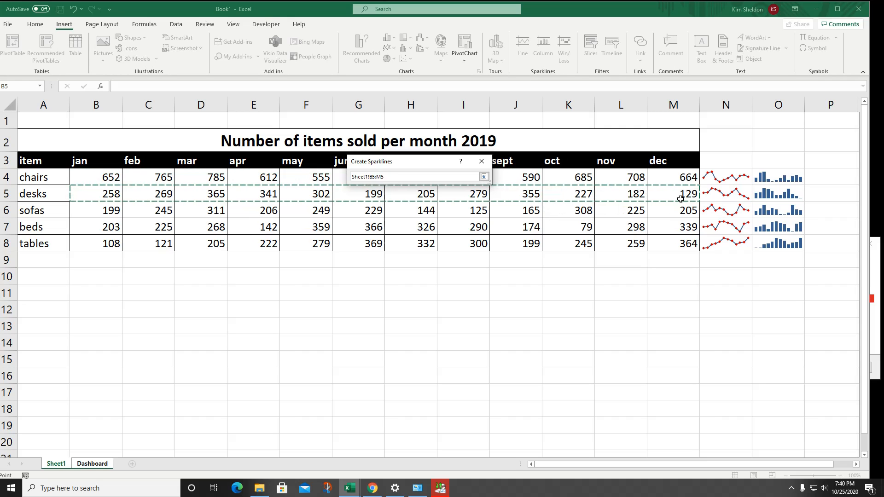
left_click(433, 235)
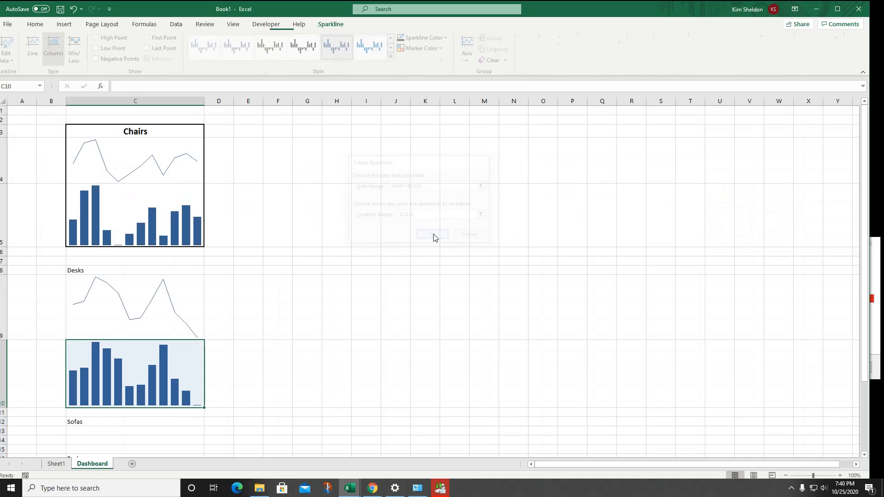
left_click(245, 294)
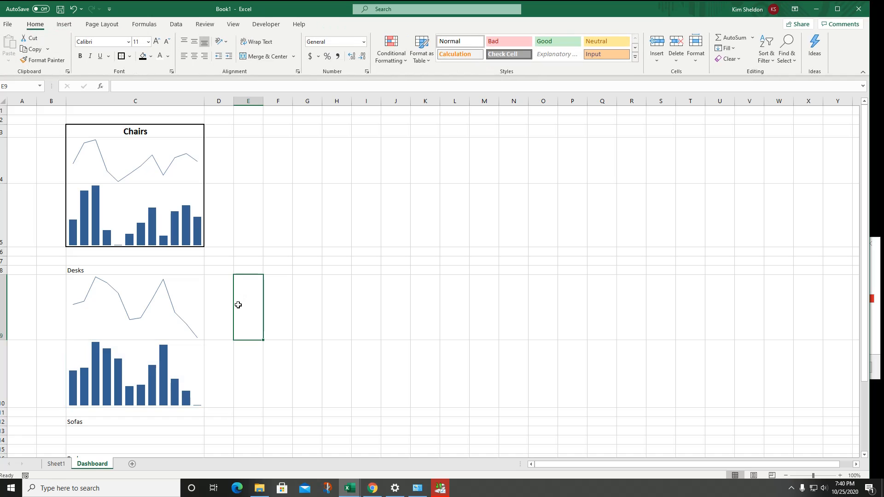
Step: Apply thick outside borders around the Desks block in C8:C10 and make the C8 label bold, centered and 18 pt
left_click_drag(69, 271, 116, 368)
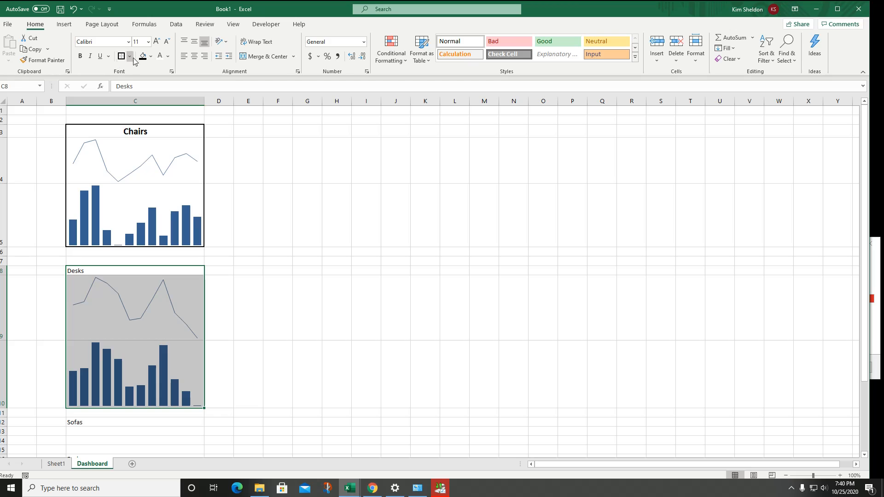
left_click(86, 272)
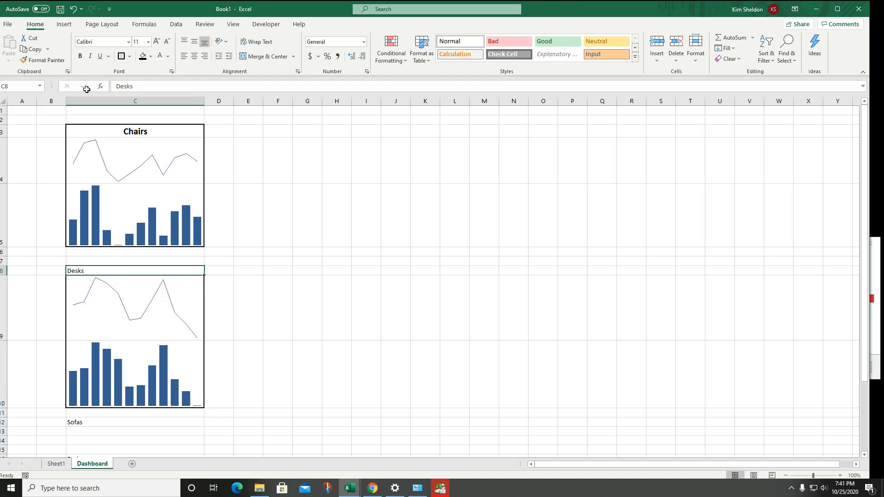
left_click(80, 56)
left_click(193, 60)
left_click(156, 41)
left_click(156, 42)
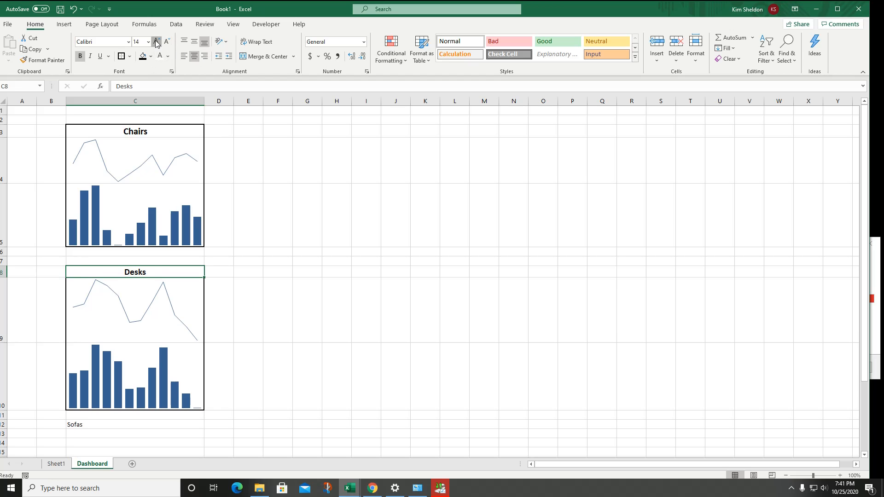
left_click(156, 41)
left_click(157, 41)
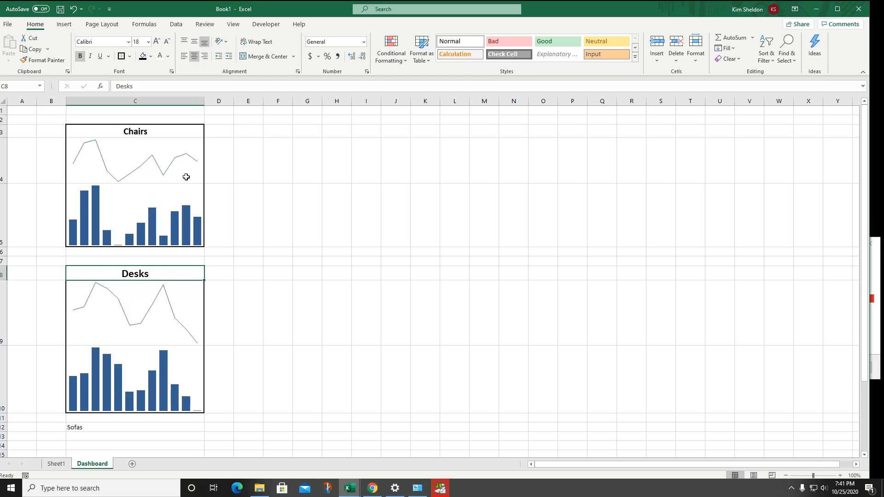
left_click(256, 254)
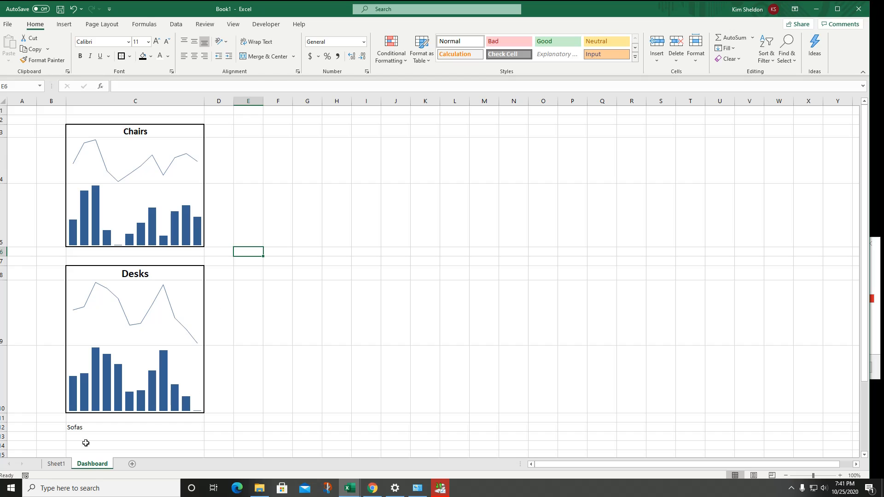
Step: Change the March chairs value in Sheet1 cell D4 to 585 and check the Chairs sparklines on the Dashboard sheet
left_click(56, 464)
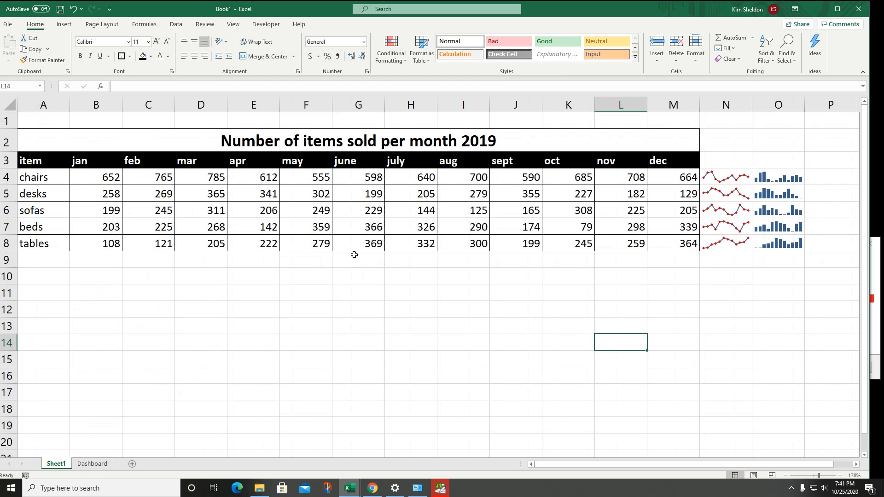
left_click(209, 180)
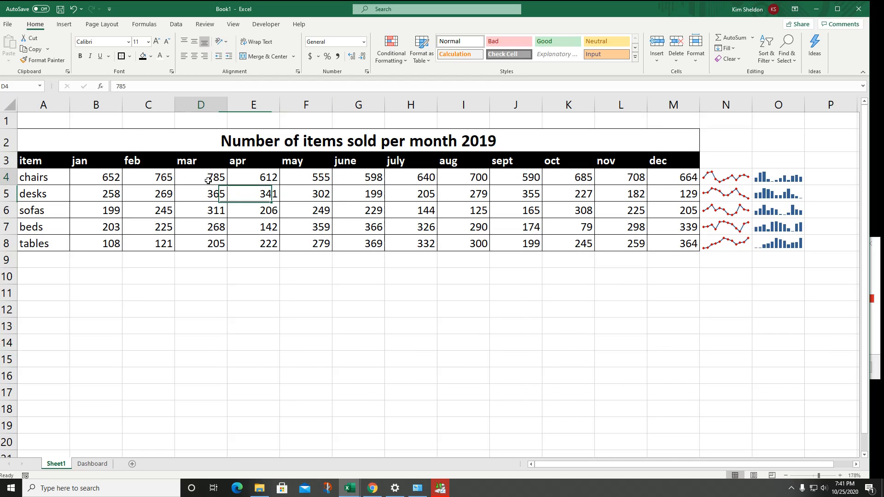
key("Delete")
type("585")
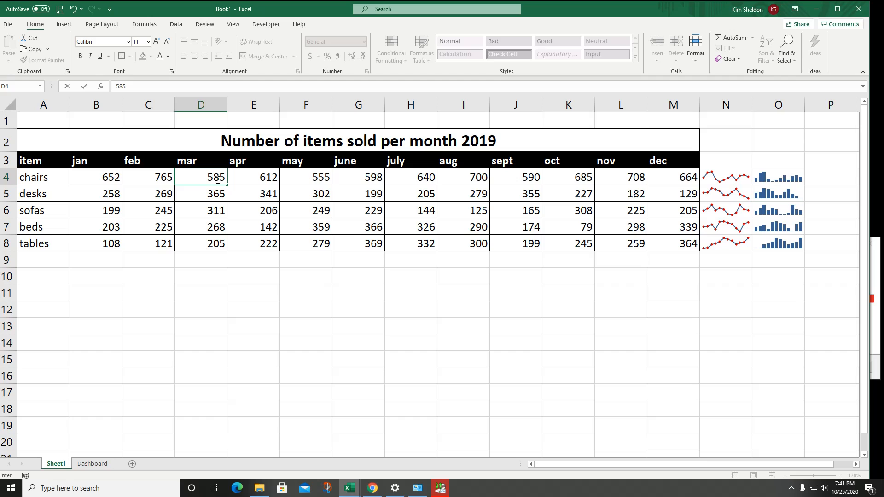
key("Return")
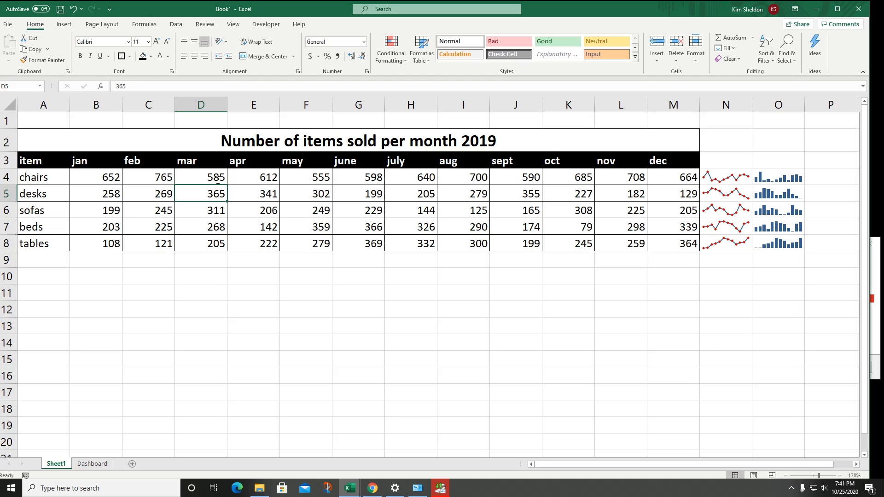
left_click(96, 464)
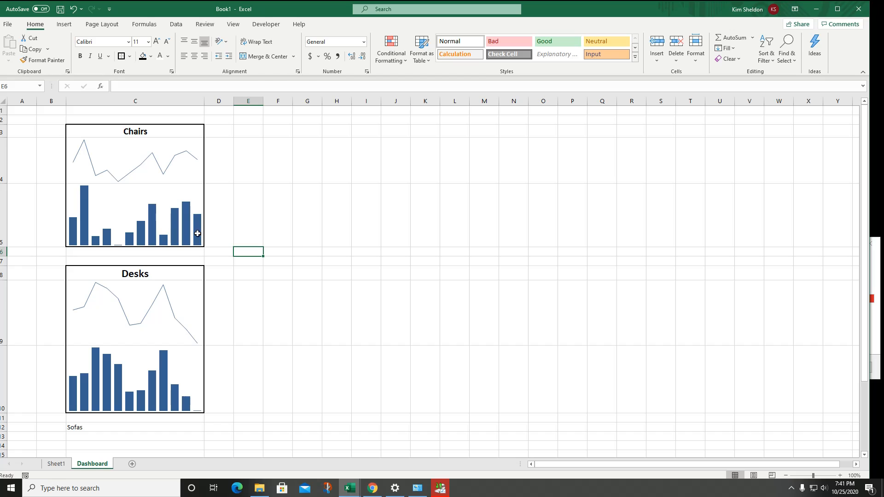
Step: Set the December chairs value in Sheet1 cell M4 to 102 and review the Chairs sparklines on the Dashboard sheet
left_click(55, 464)
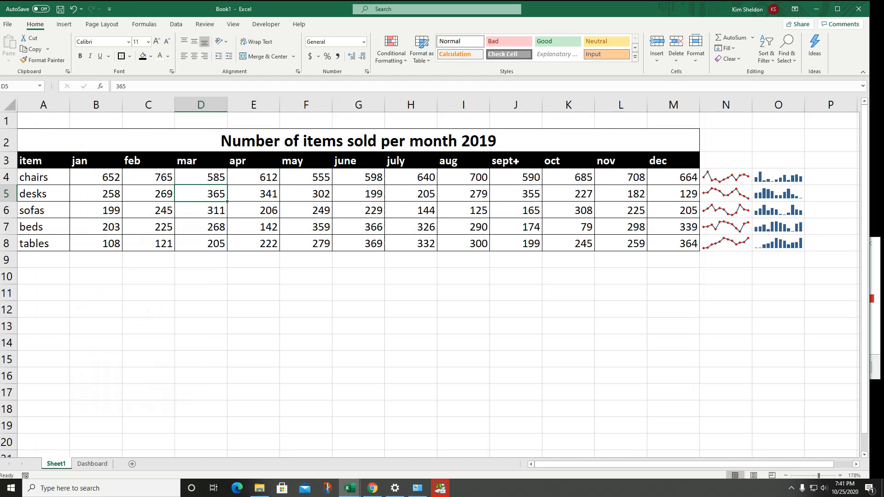
left_click(683, 180)
type("102")
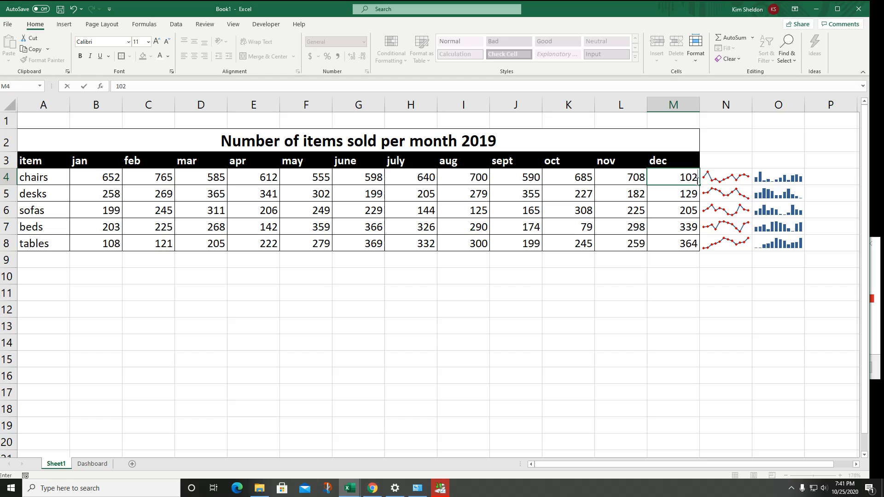
key("Return")
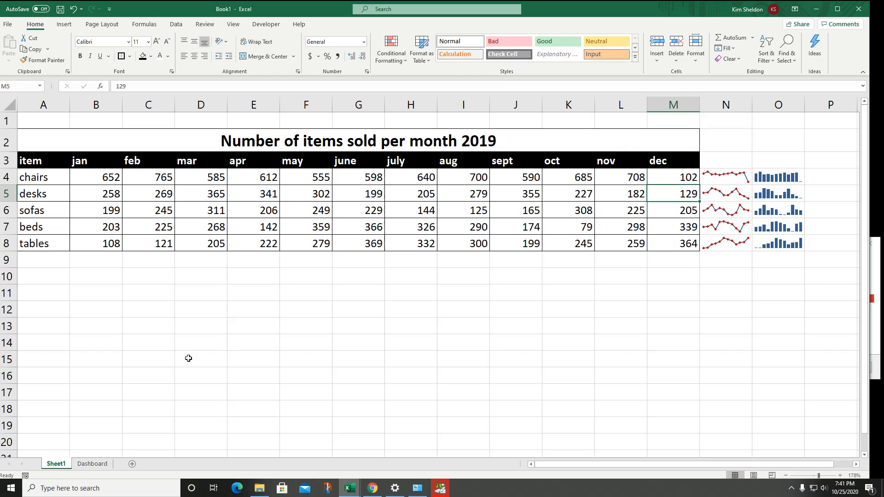
left_click(102, 465)
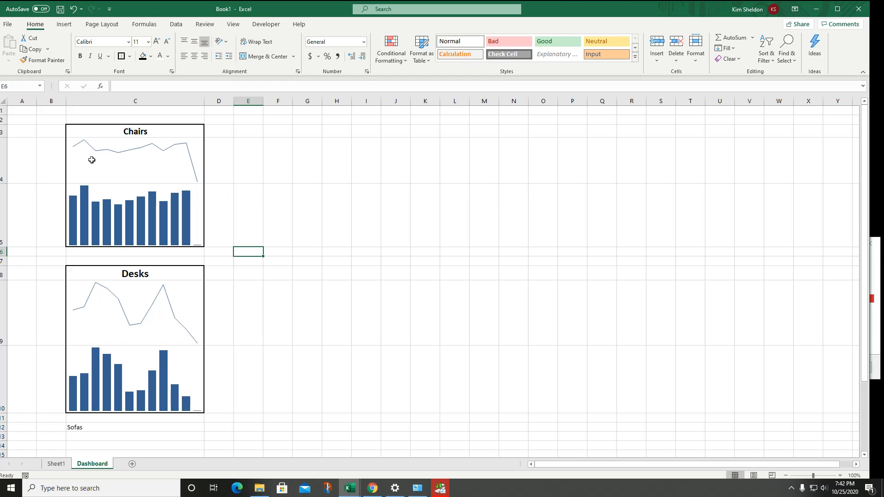
Step: On Sheet1, set the vertical axis maximum of the line sparklines in N4:N8 to Same for All Sparklines
left_click(57, 464)
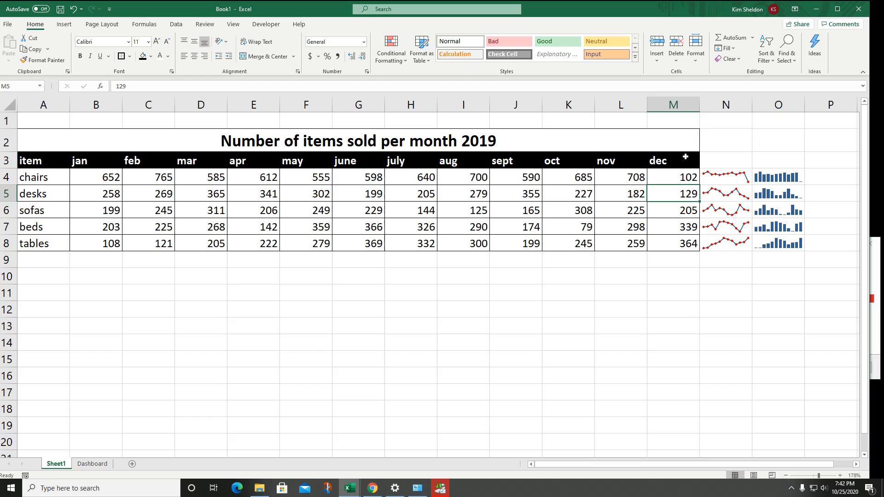
left_click(722, 174)
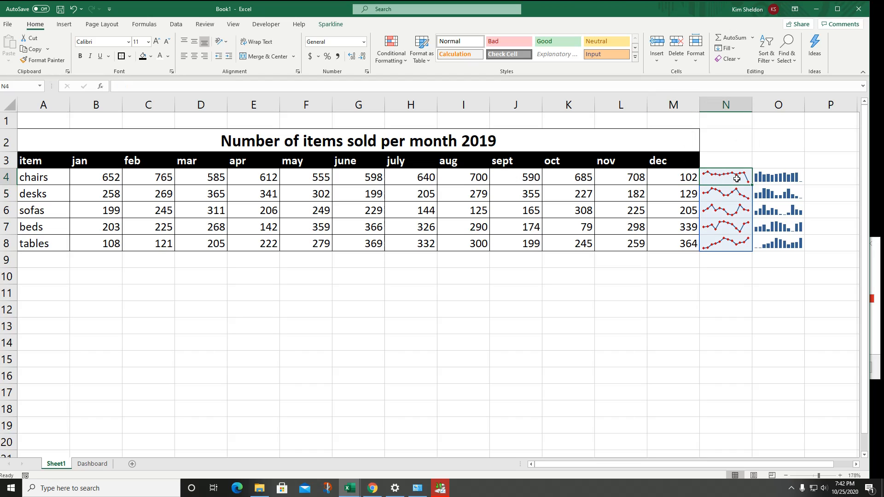
left_click(331, 24)
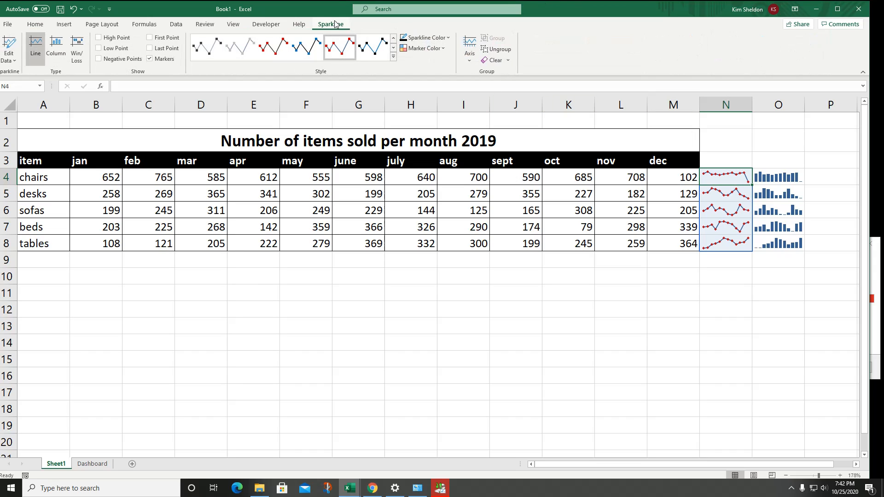
left_click(467, 59)
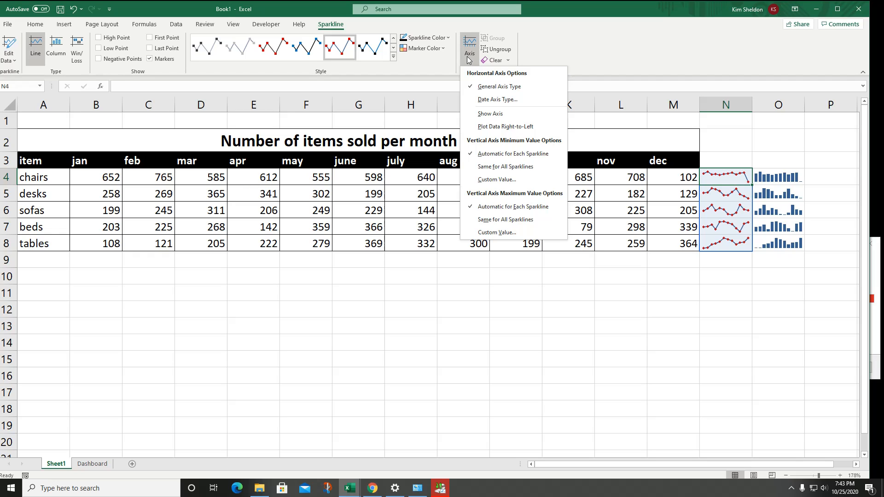
left_click(490, 224)
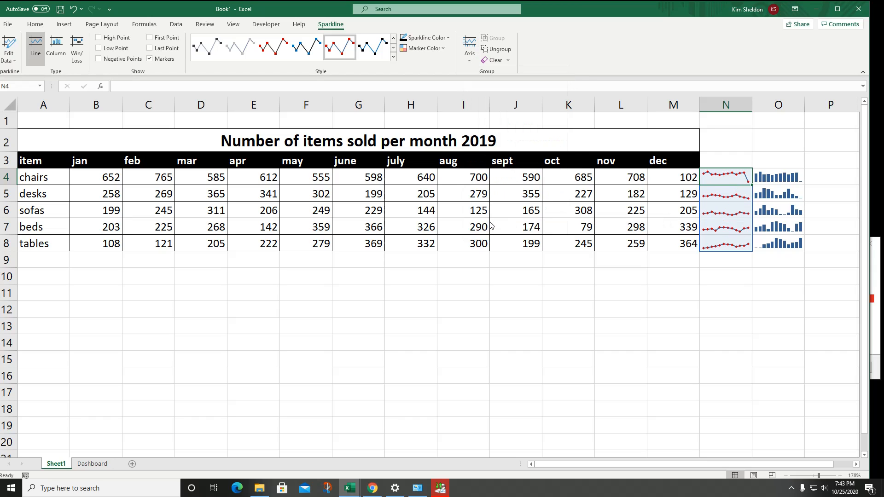
left_click(584, 274)
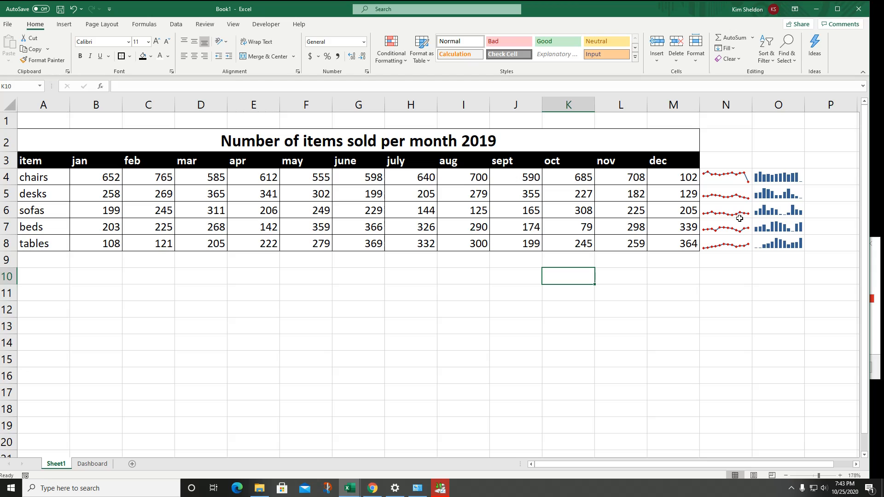
Step: Set the vertical axis maximum of the column sparklines in O4:O8 to Same for All Sparklines and compare the rows
left_click(770, 179)
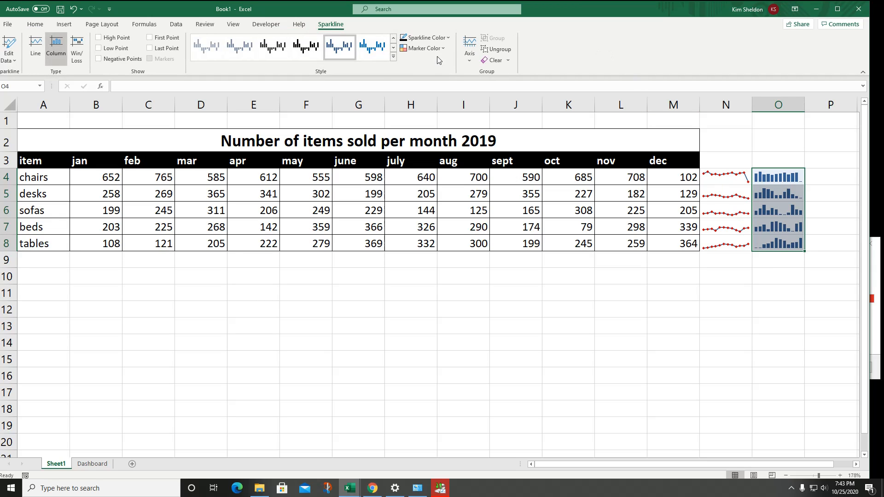
left_click(471, 58)
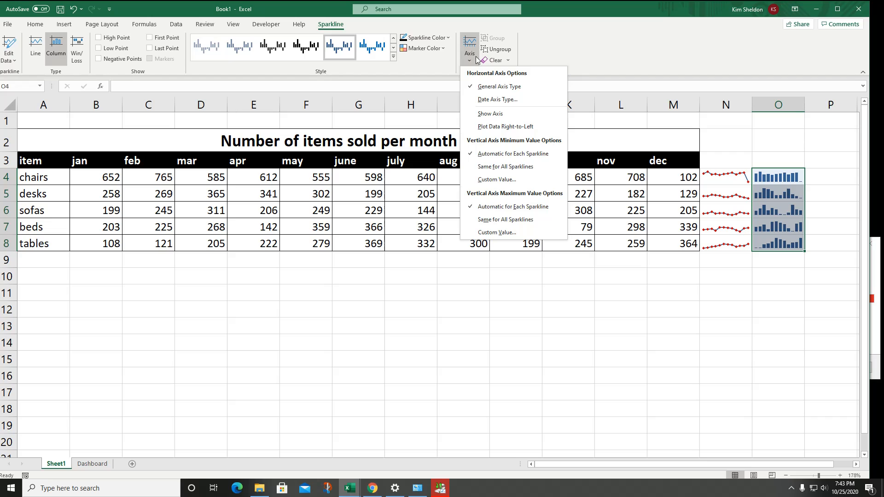
left_click(505, 219)
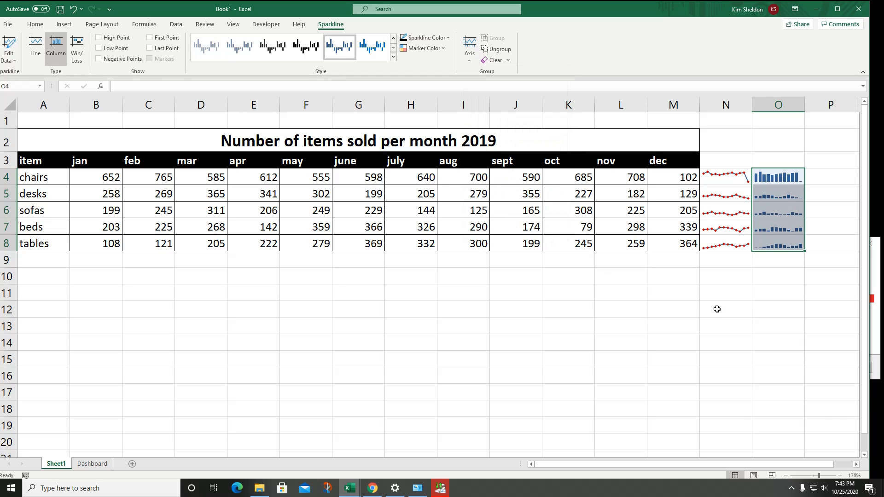
left_click(718, 296)
left_click(773, 178)
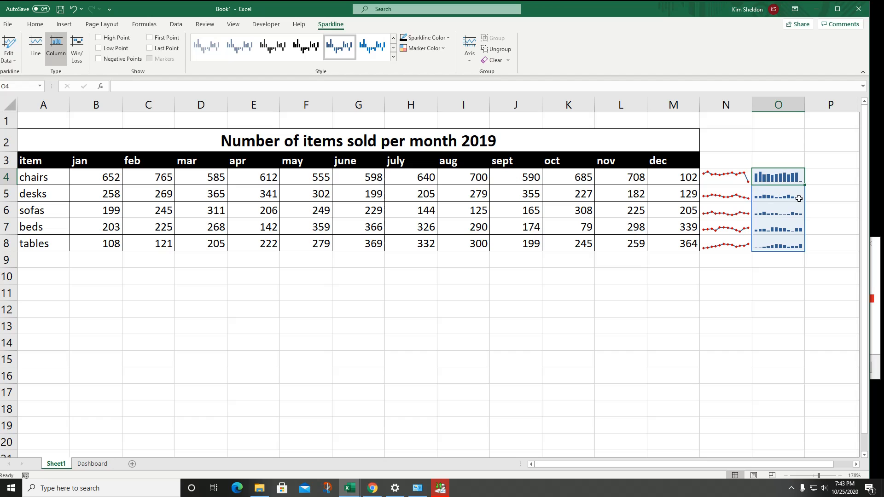
left_click(817, 172)
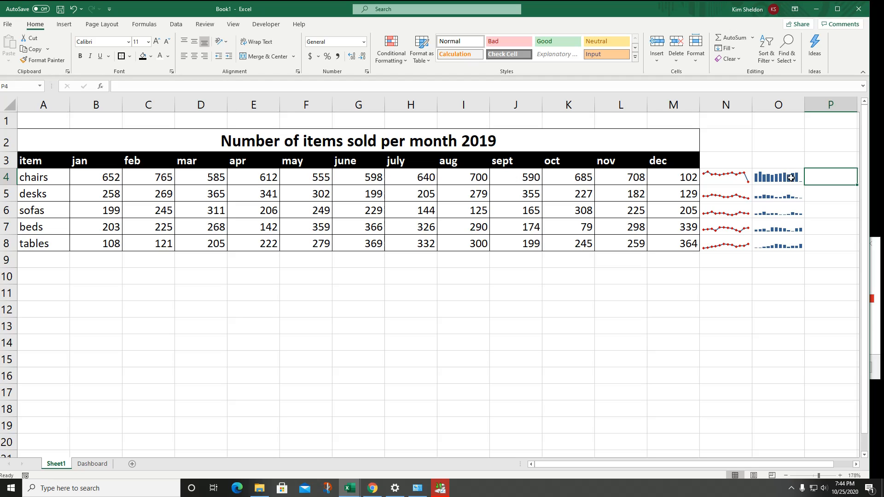
Step: Reapply Same for All Sparklines as the vertical axis maximum for the column sparklines in O4:O8
left_click(764, 174)
left_click_drag(764, 173, 771, 238)
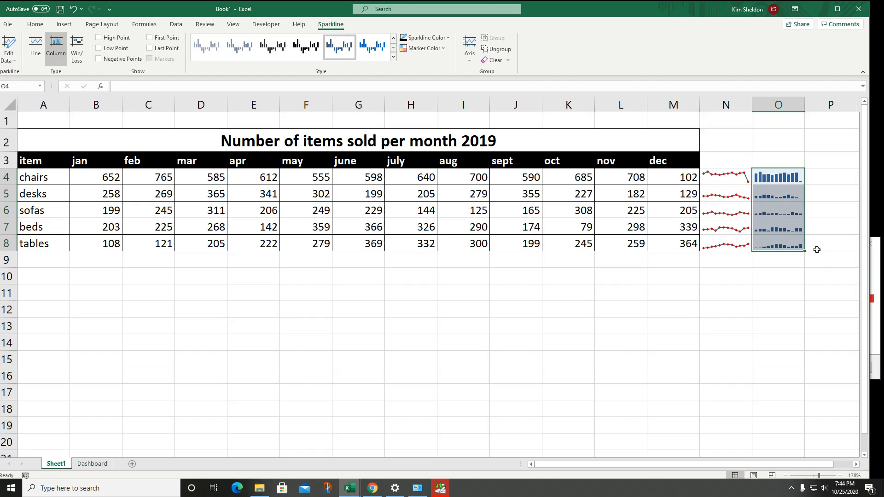
left_click(468, 45)
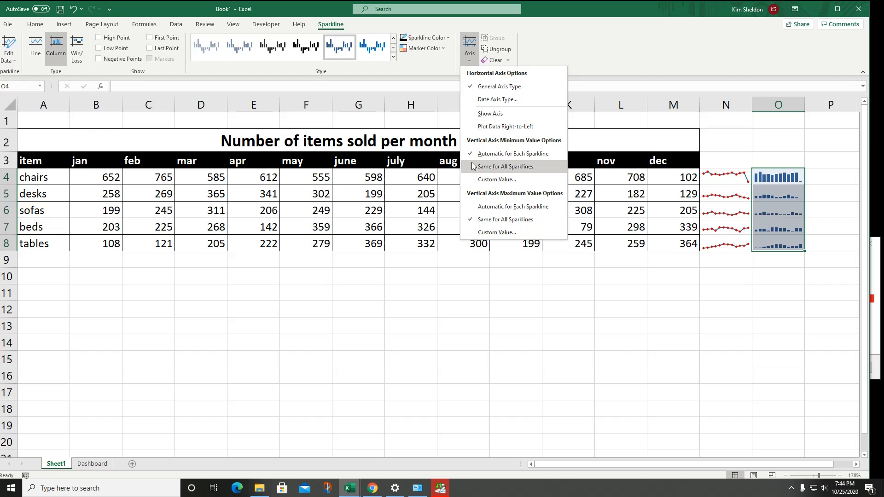
left_click(471, 223)
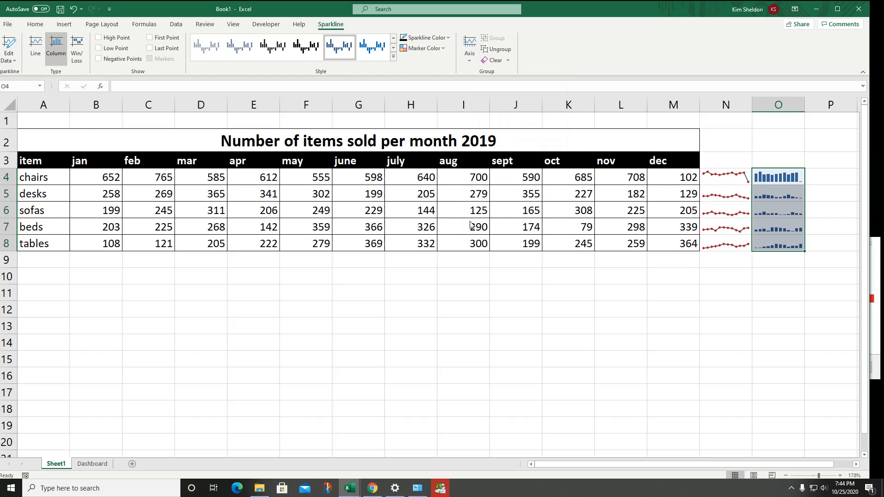
Step: Return the vertical axis maximum of the line sparklines in N4:N8 to Automatic for Each Sparkline
left_click(714, 290)
left_click_drag(703, 179, 717, 244)
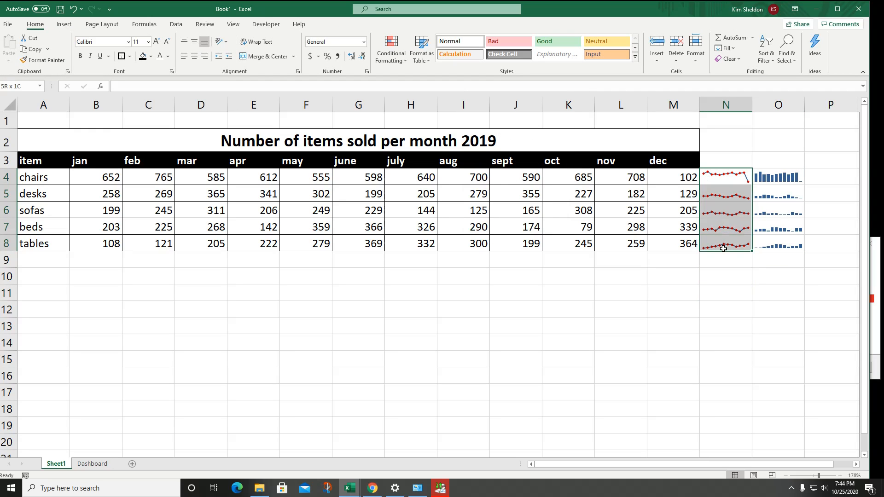
left_click(477, 56)
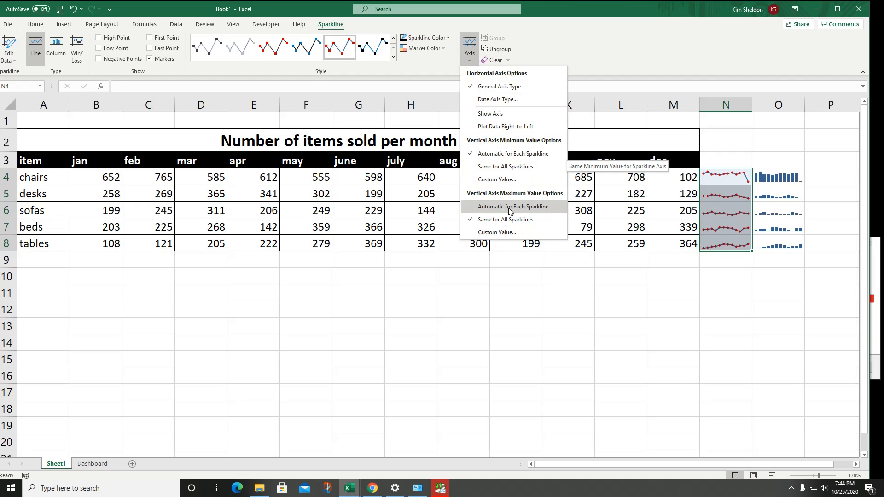
left_click(508, 220)
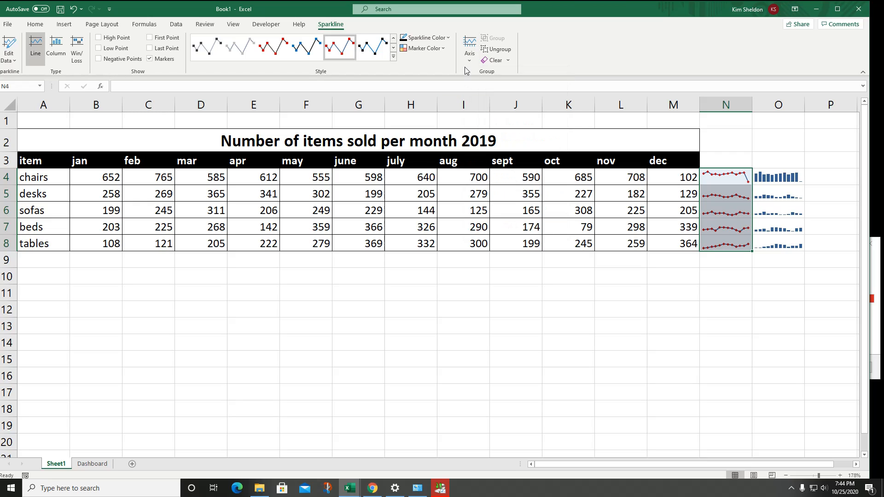
left_click(470, 56)
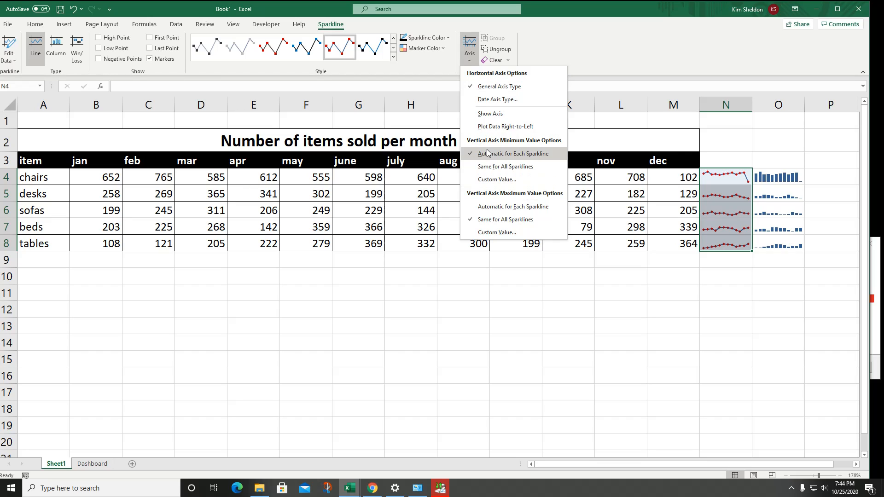
left_click(468, 220)
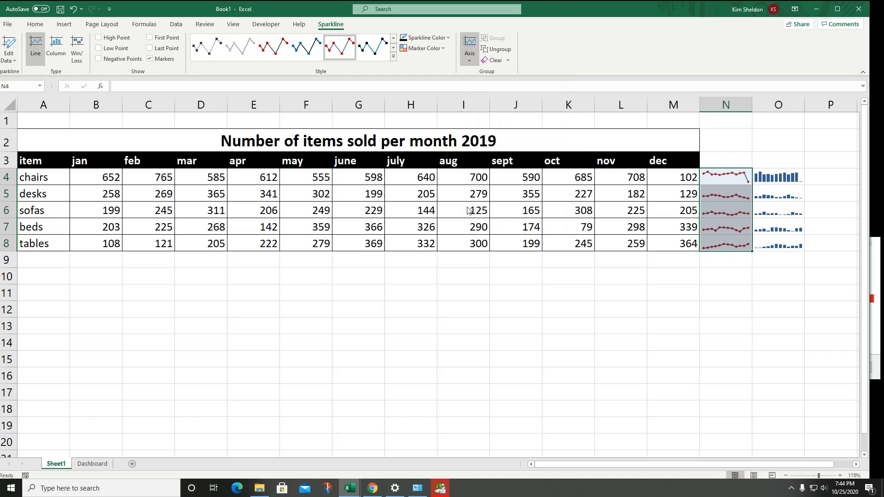
Step: Return the vertical axis maximum of the column sparklines in O4:O8 to Automatic for Each Sparkline
left_click(762, 172)
left_click(464, 52)
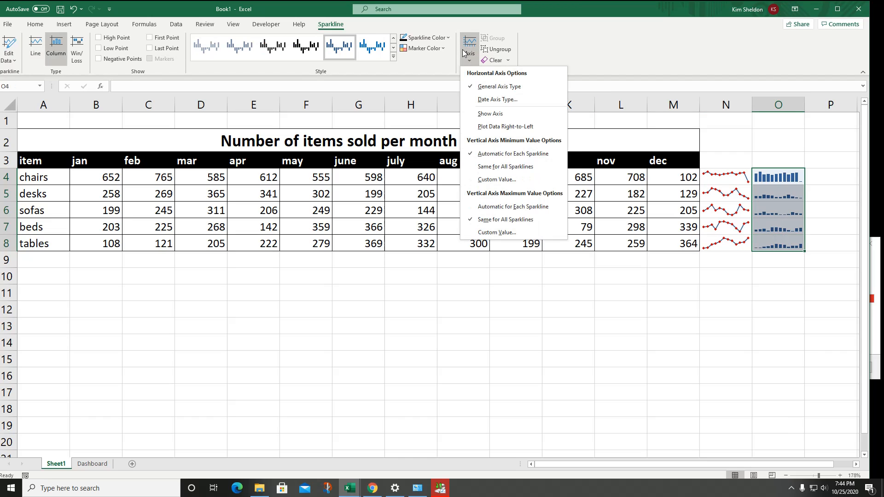
left_click(506, 207)
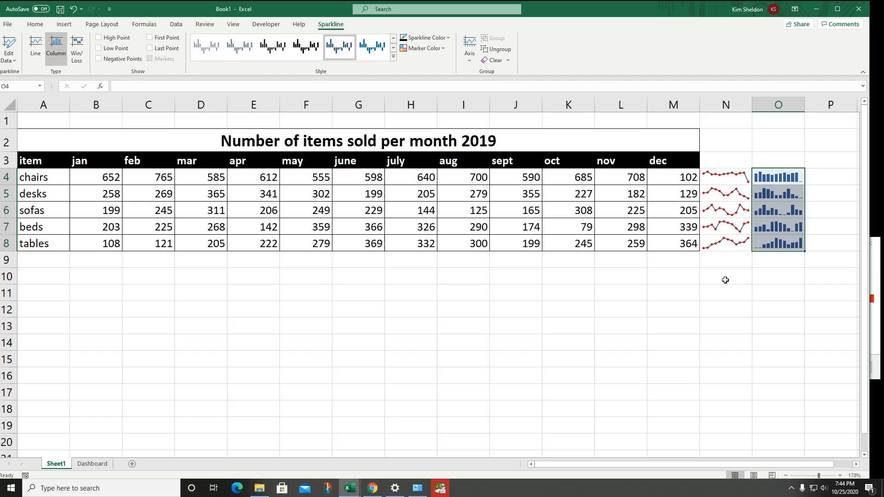
left_click(739, 294)
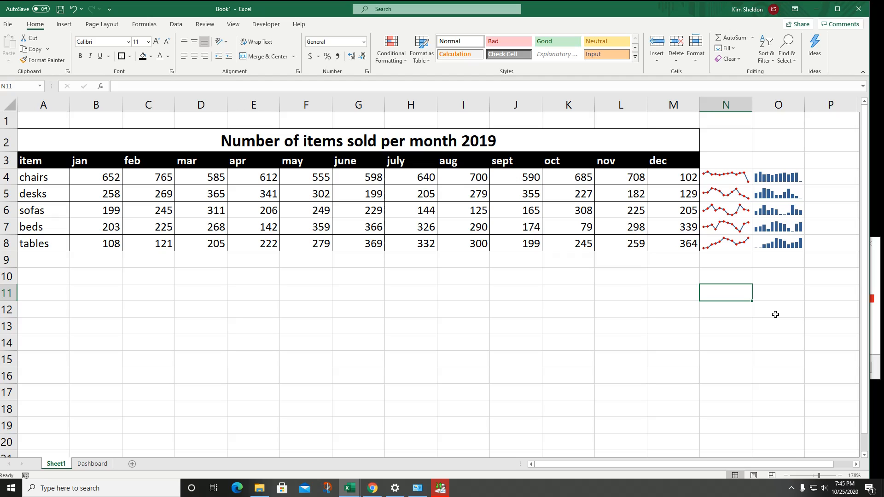
Step: On the Dashboard sheet, move the Sofas label to cell E3, beside the Chairs block
left_click(92, 464)
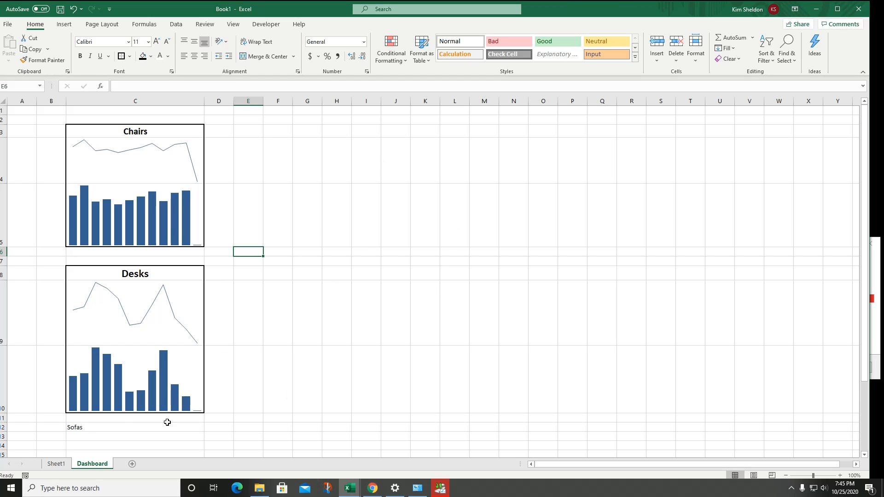
left_click(79, 427)
left_click_drag(81, 424, 259, 133)
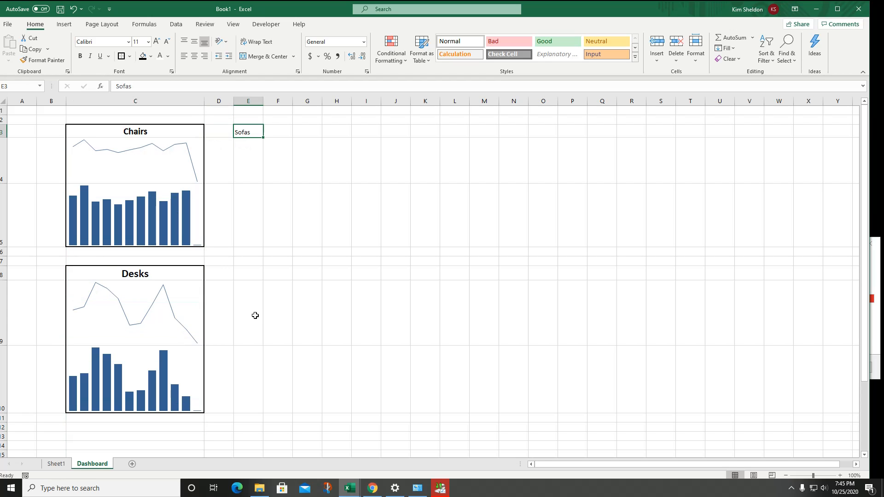
Step: Move the Beds label to cell E8 and the tables label to cell K8 on the Dashboard sheet
scroll(111, 336, "down", 2)
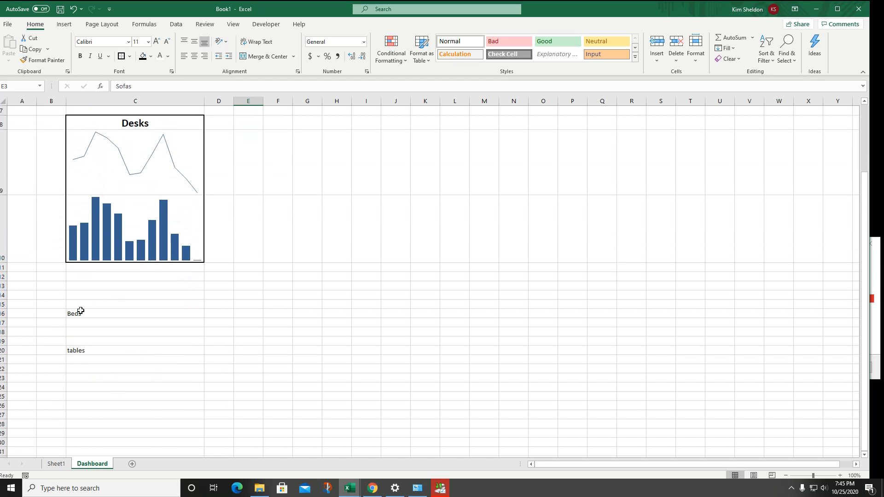
left_click(76, 313)
left_click_drag(81, 309, 257, 122)
left_click(76, 349)
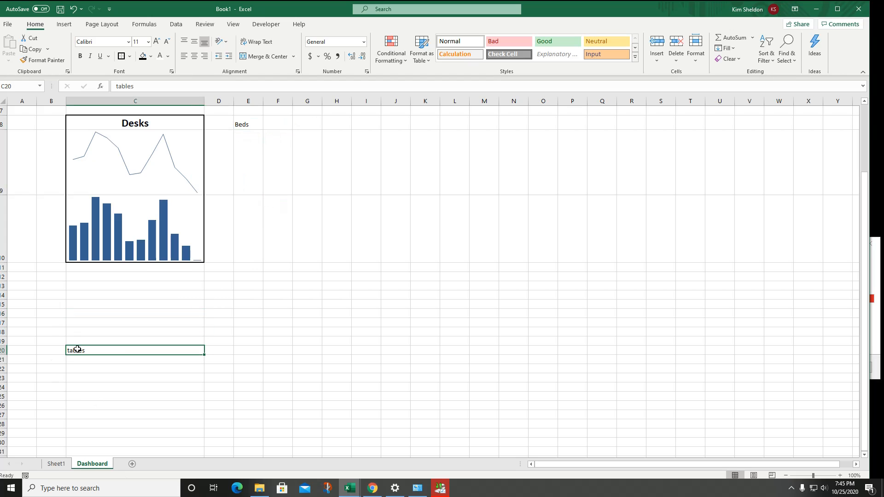
left_click_drag(87, 347, 426, 124)
scroll(412, 194, "up", 2)
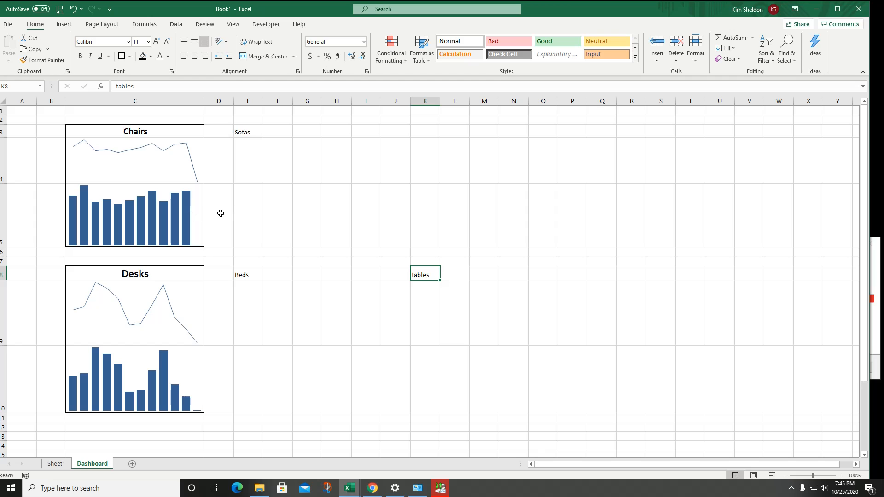
Step: Show markers on the Chairs line sparkline in C4 and the Desks line sparkline in C9
left_click(160, 141)
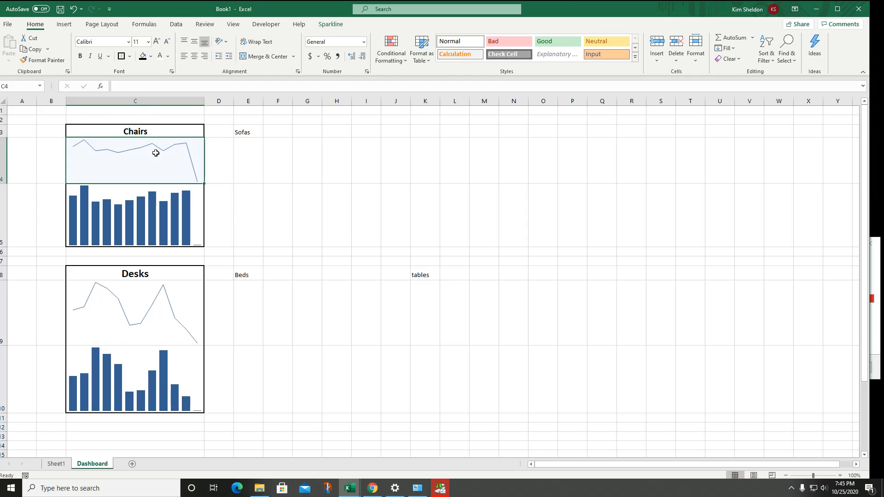
left_click(330, 24)
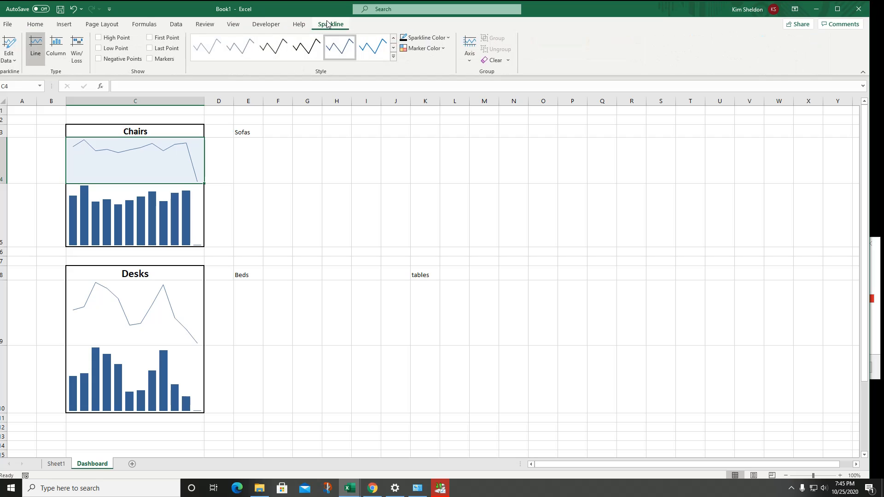
left_click(164, 60)
left_click(299, 232)
left_click(145, 310)
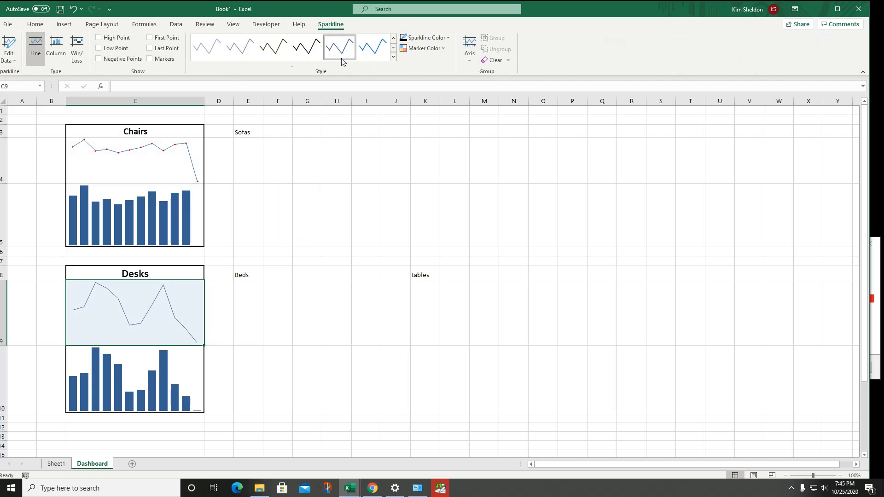
left_click(160, 59)
left_click(311, 313)
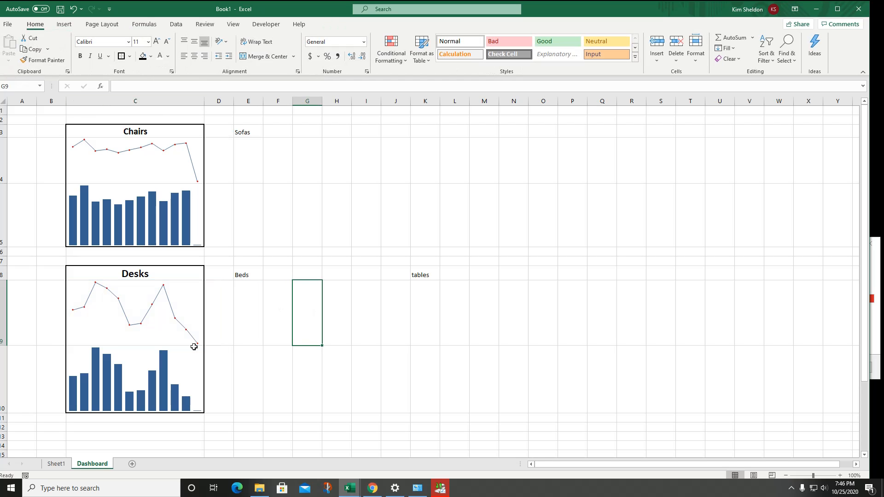